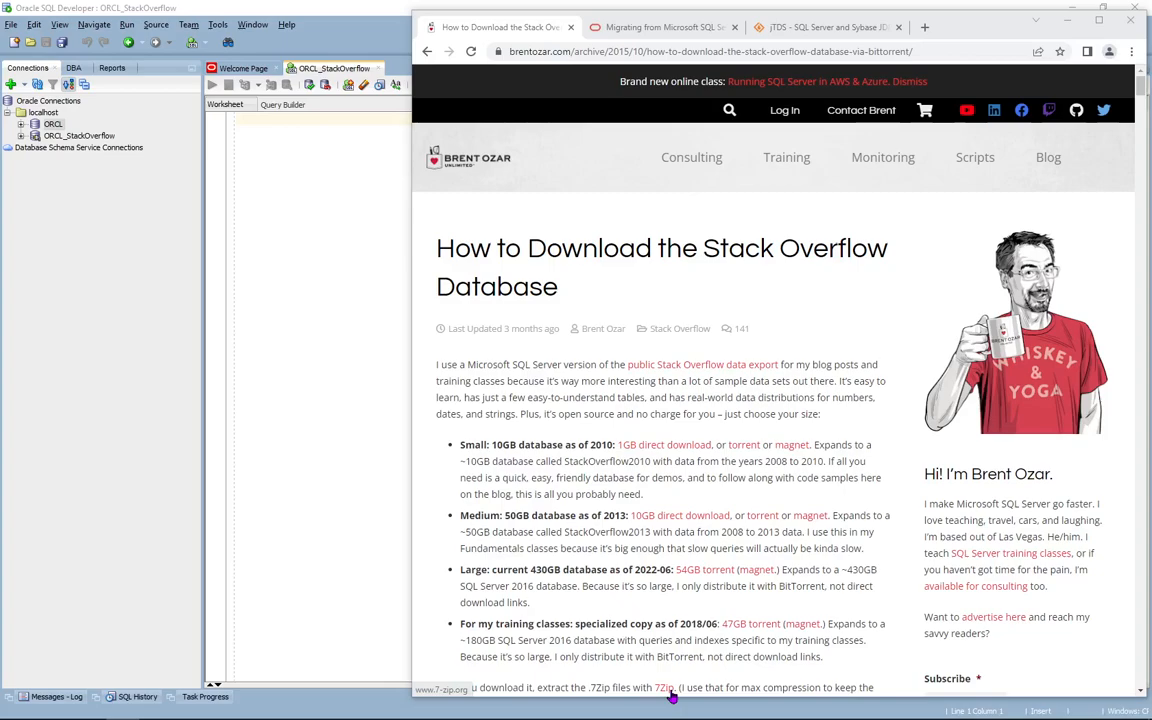
# Review Oracle's SQL Server migration page and the jTDS driver download page.
pyautogui.click(662, 28)
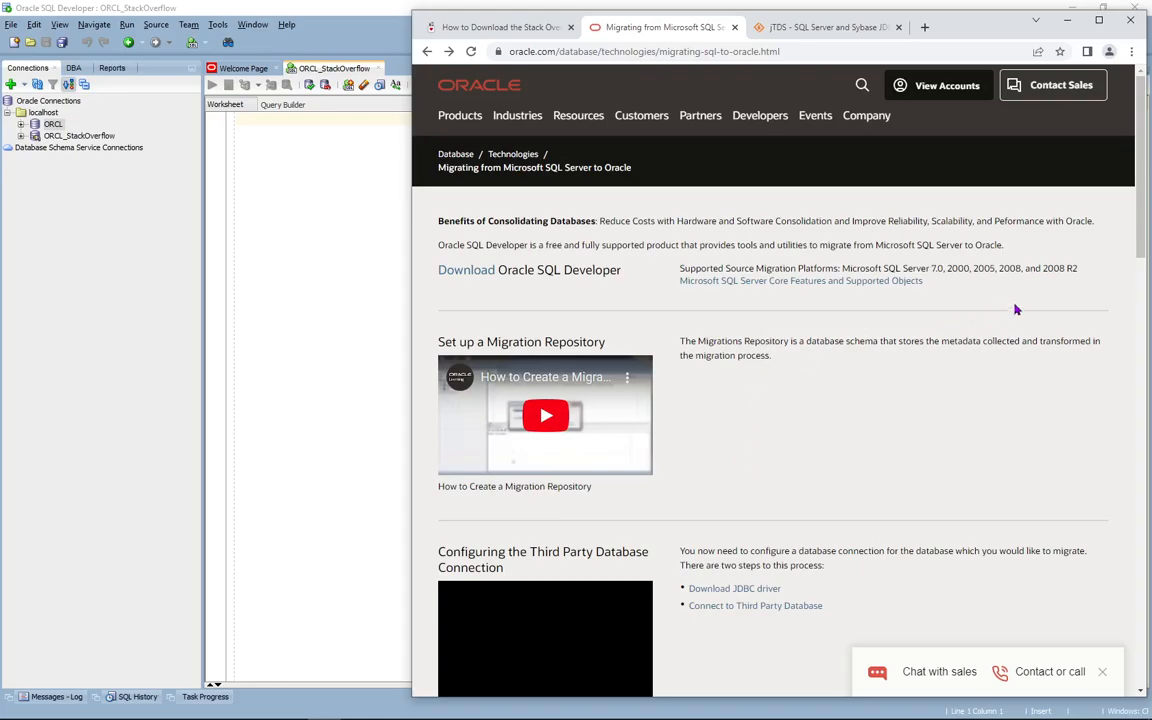
pyautogui.moveTo(1043, 268); pyautogui.dragTo(1081, 285)
pyautogui.click(812, 35)
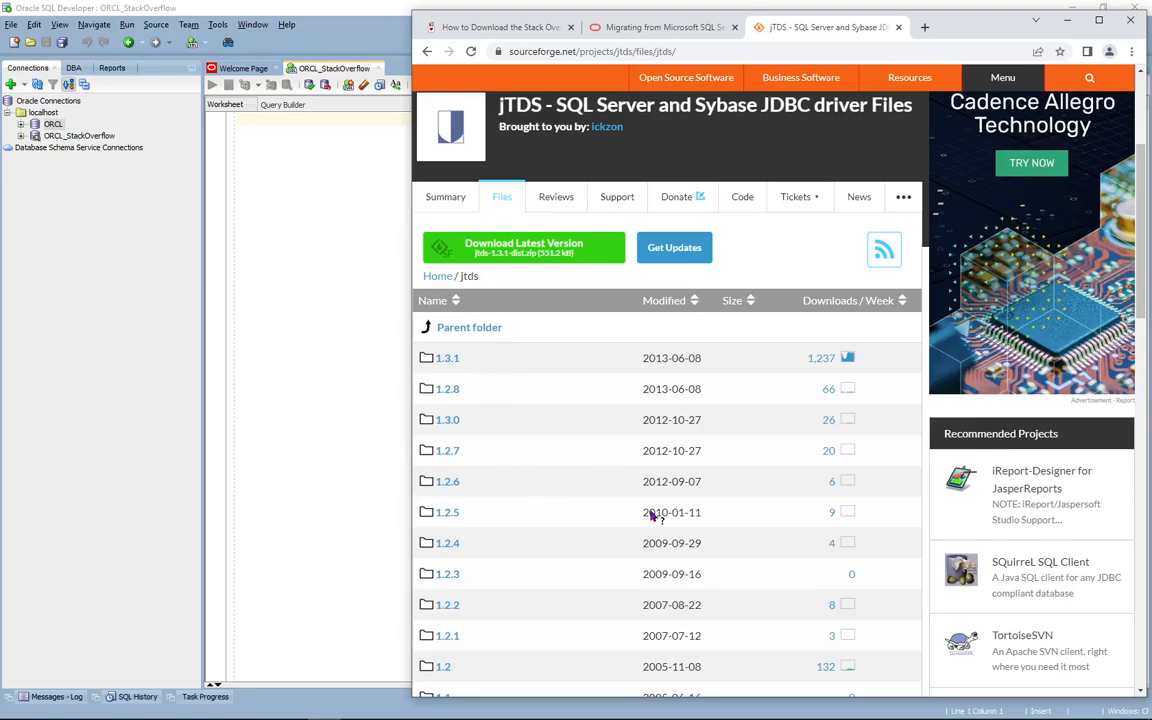
# Switch to File Explorer and locate jtds-1.3.1.jar in the sqldeveloper\jdbc\lib folder.
pyautogui.moveTo(695, 708)
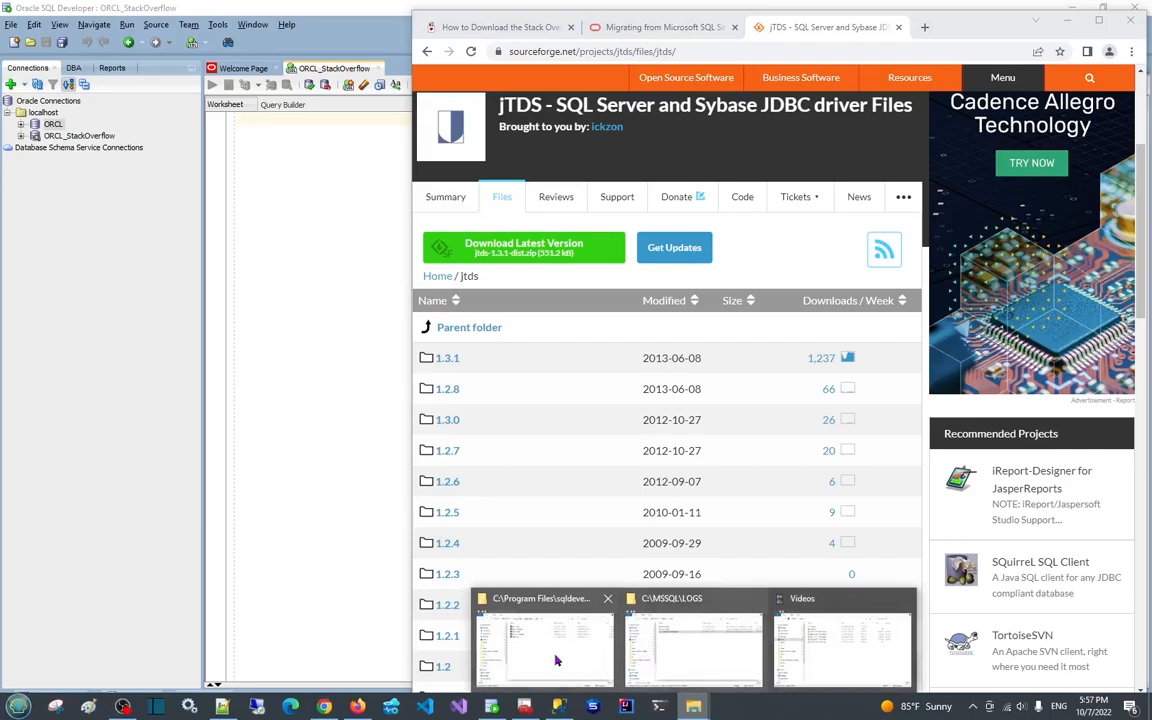
pyautogui.click(545, 640)
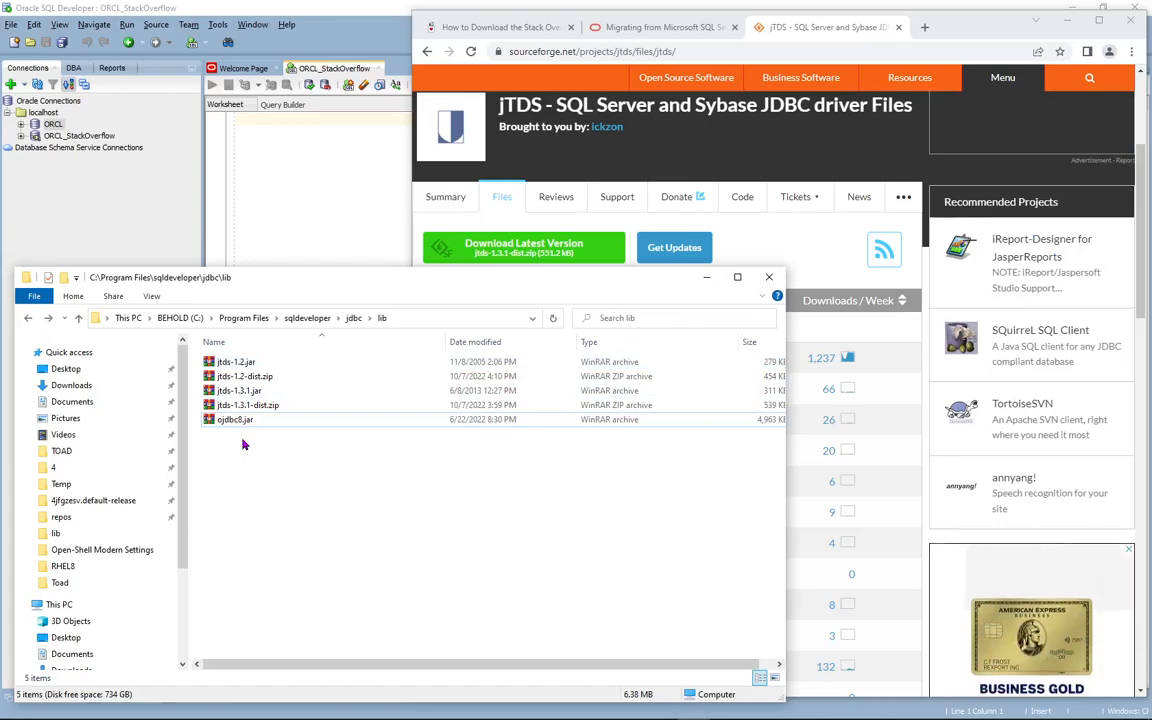
pyautogui.click(239, 390)
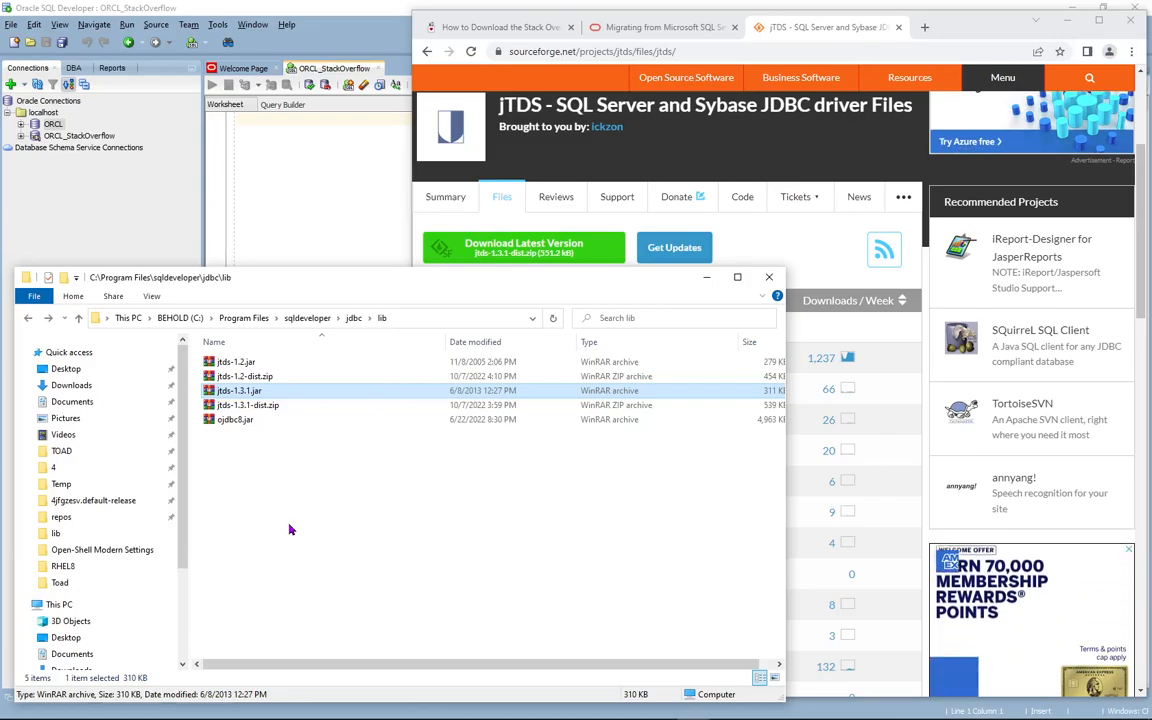
# Switch to Oracle SQL Developer and check the third-party JDBC driver path in the database preferences.
pyautogui.click(290, 198)
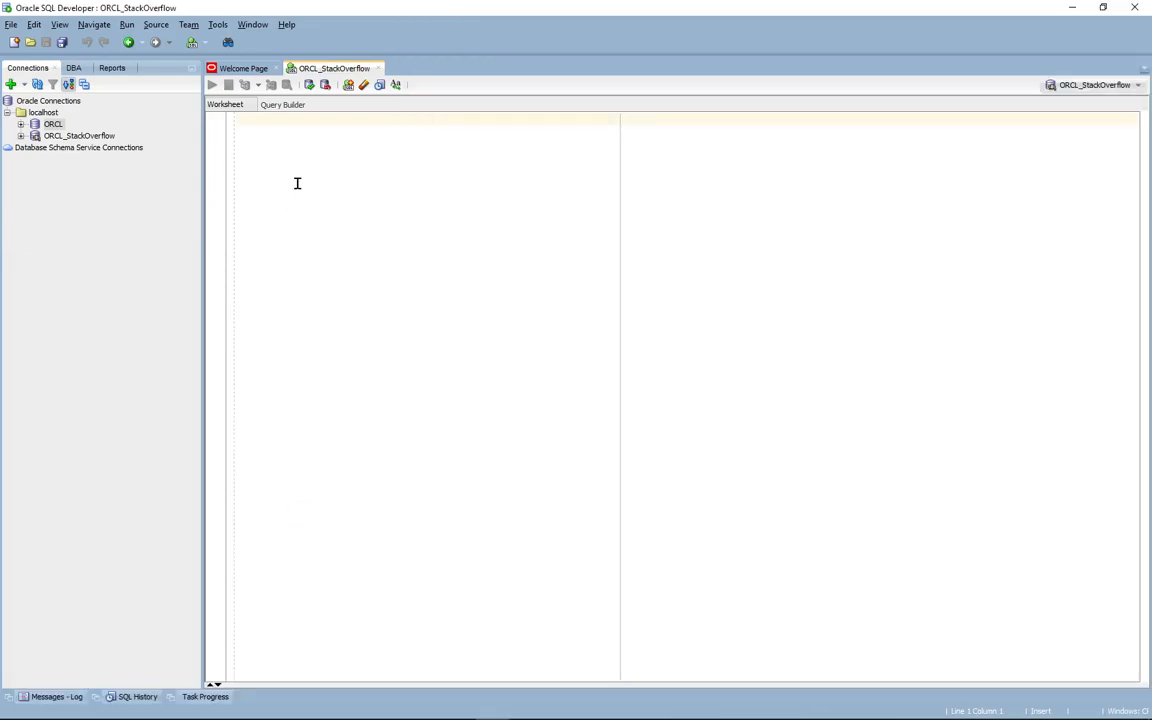
pyautogui.click(216, 26)
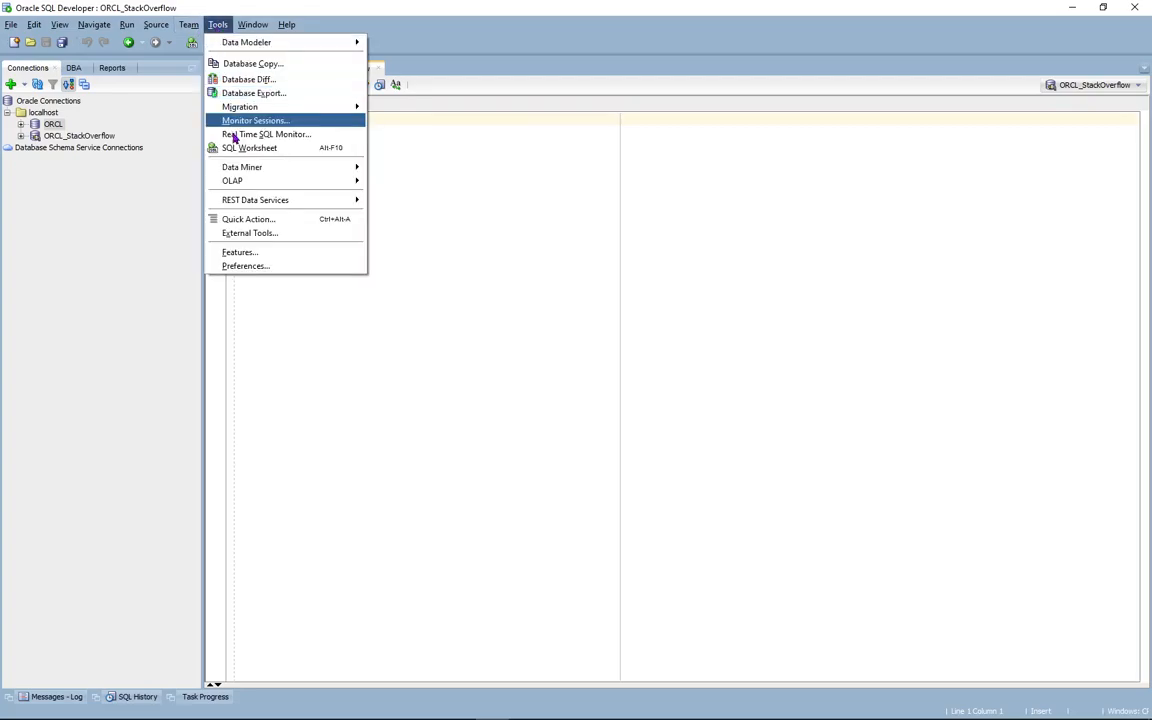
pyautogui.click(244, 266)
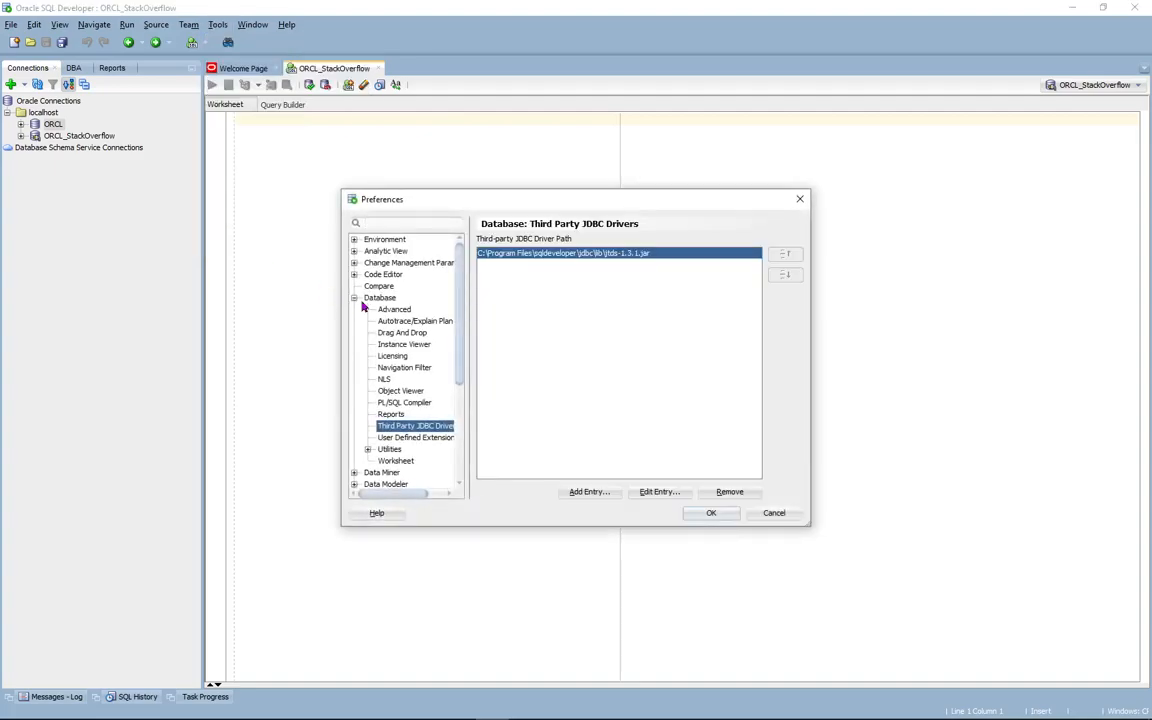
pyautogui.click(378, 298)
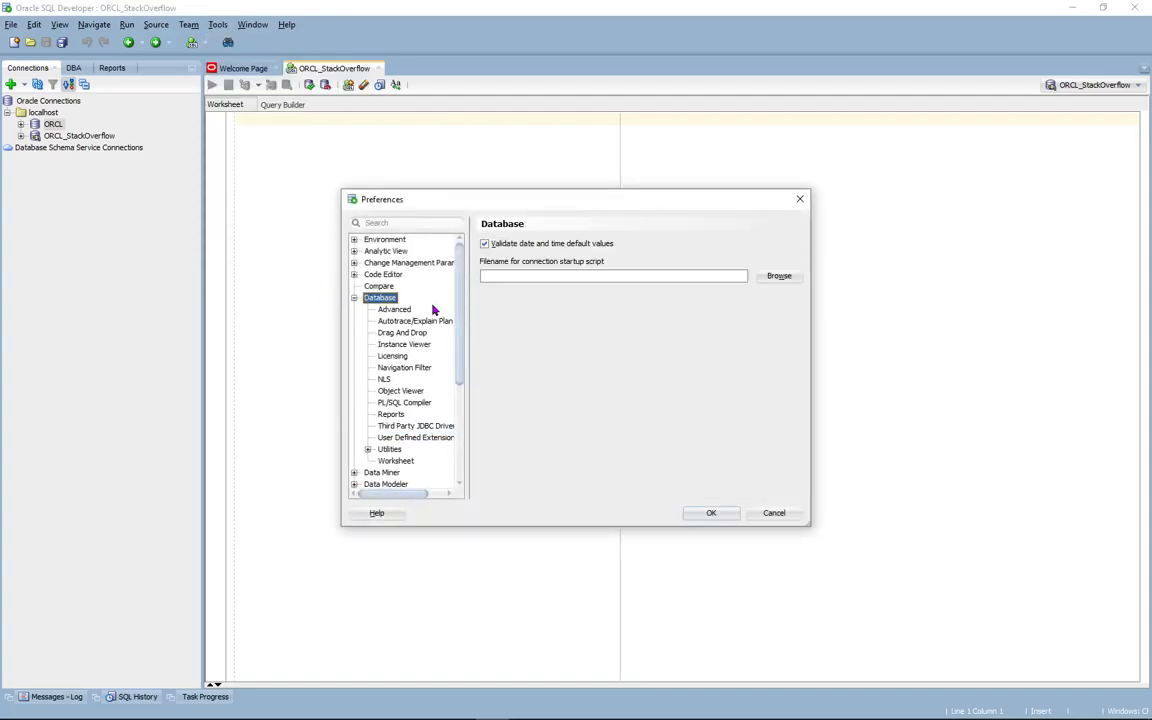
pyautogui.click(415, 426)
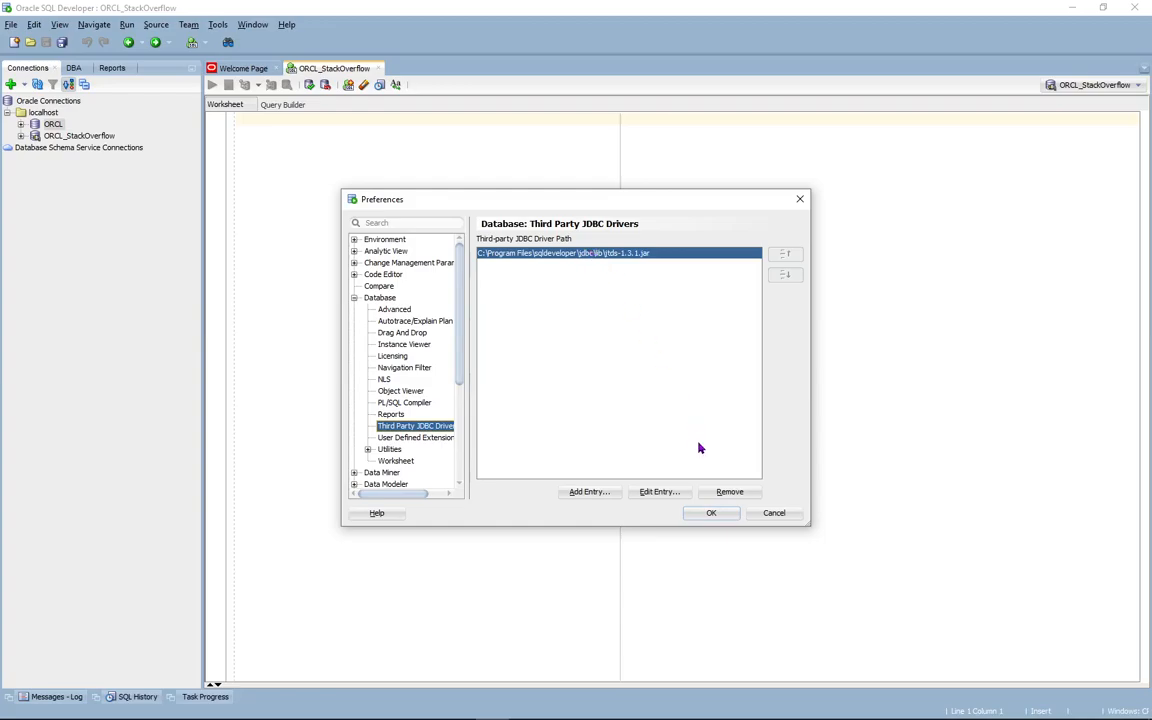
pyautogui.click(710, 513)
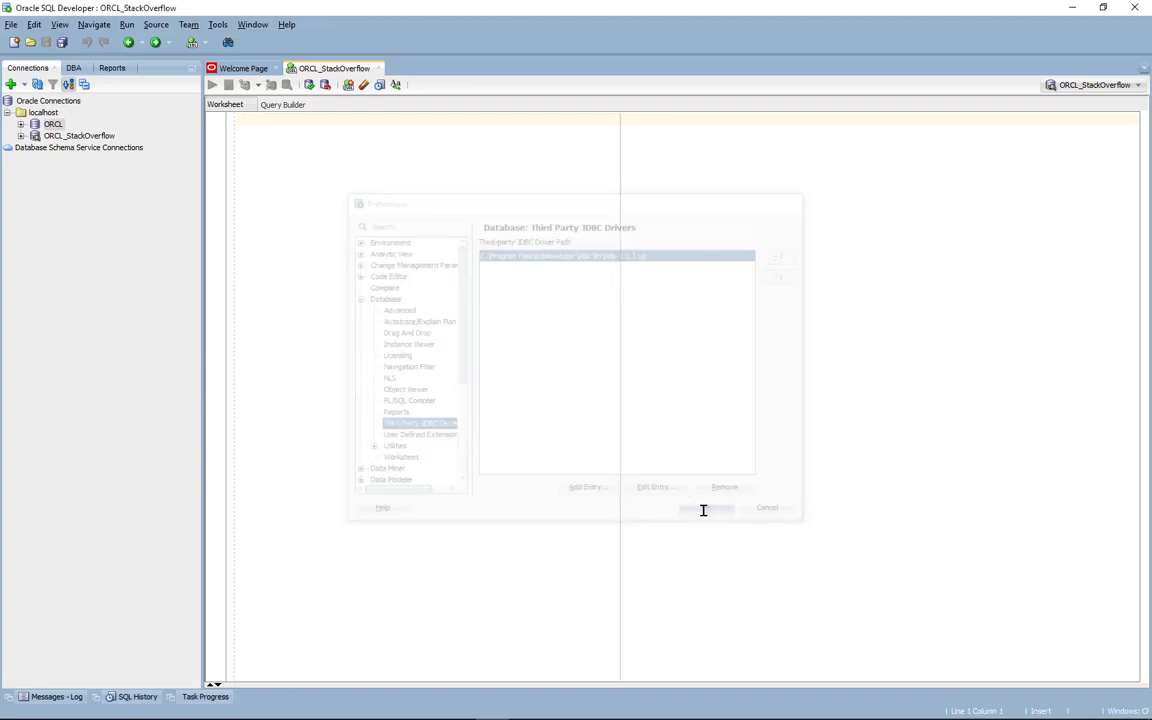
# Set up a new SQLServer connection named localhost with username sa, entering the account password and enabling password saving.
pyautogui.click(12, 86)
pyautogui.click(594, 245)
pyautogui.click(569, 268)
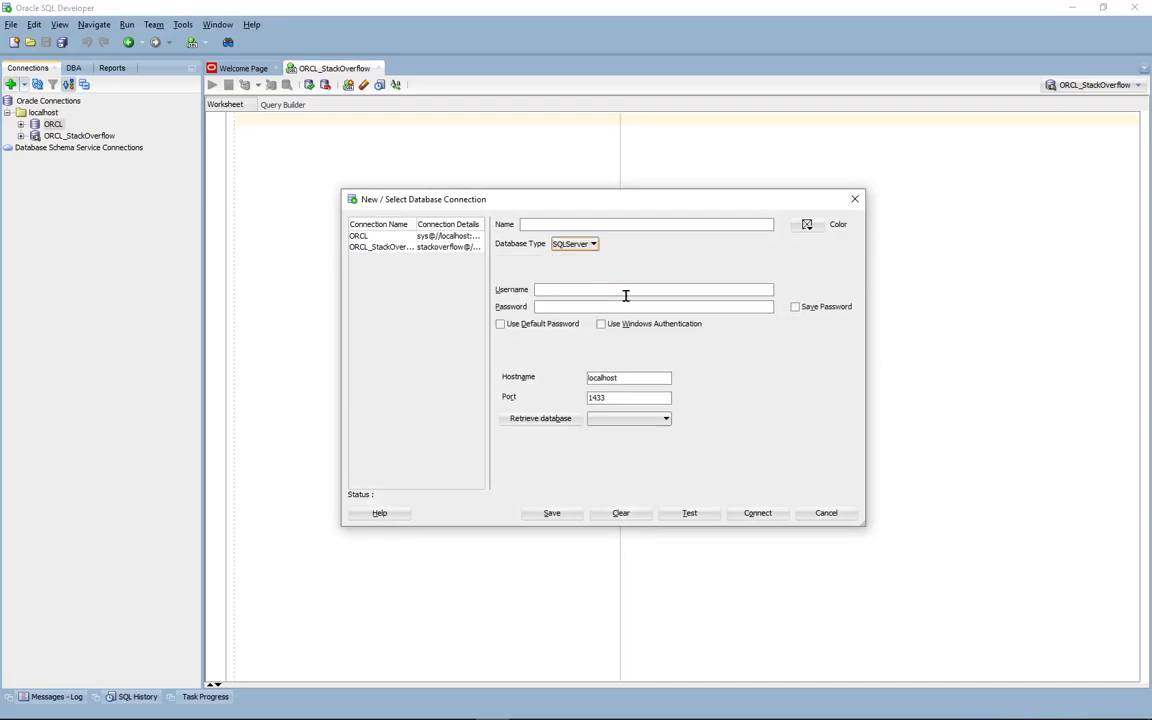
pyautogui.click(557, 225)
pyautogui.write('localhost')
pyautogui.click(558, 290)
pyautogui.write('sa')
pyautogui.click(553, 307)
pyautogui.write('********')
pyautogui.click(795, 308)
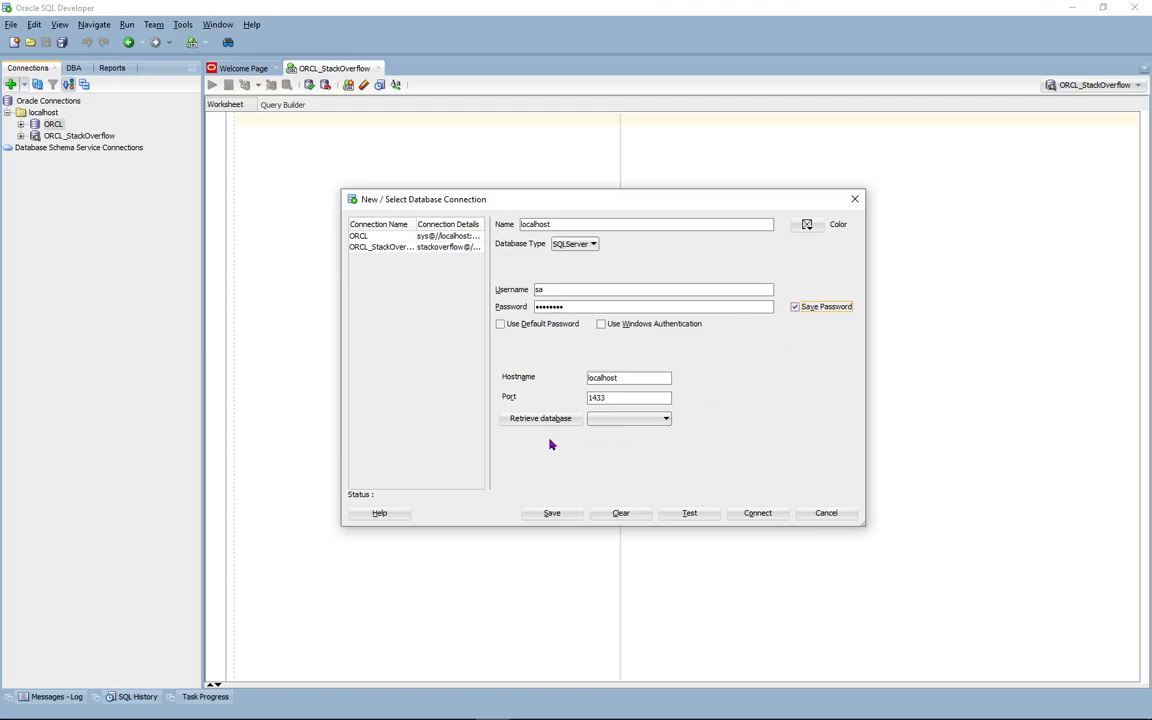
# Test the new connection, retrieve the server's databases and connect with DBA as the selected database.
pyautogui.click(685, 514)
pyautogui.click(566, 420)
pyautogui.click(609, 424)
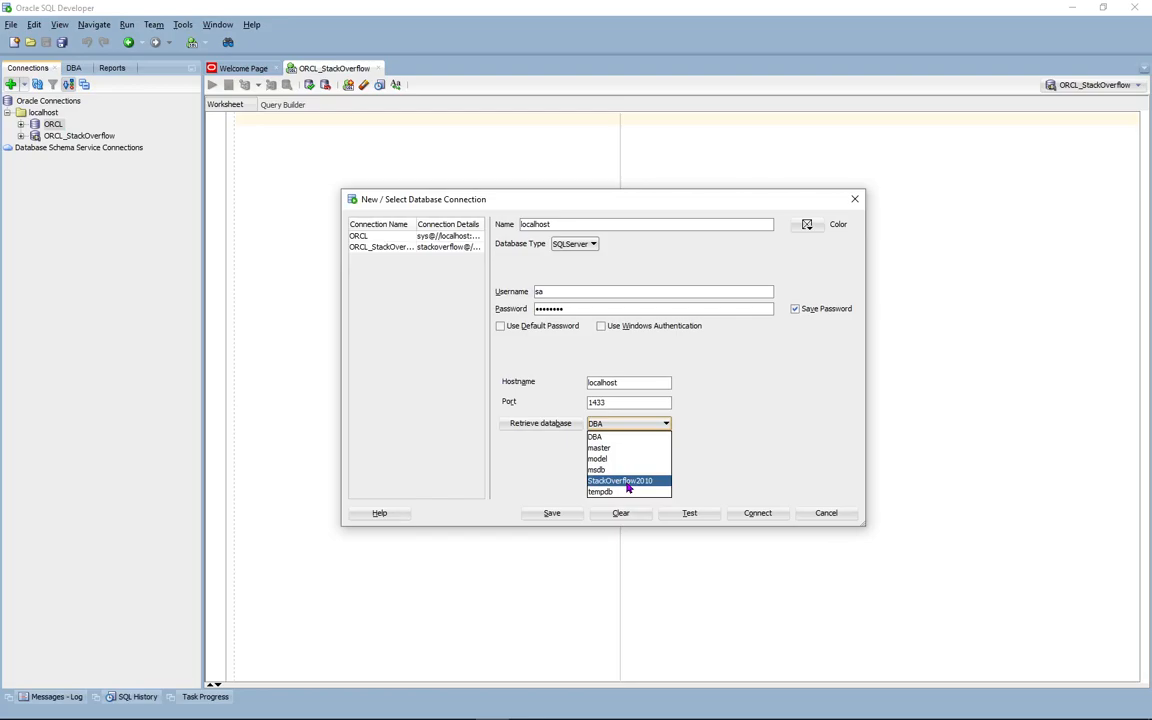
pyautogui.click(744, 450)
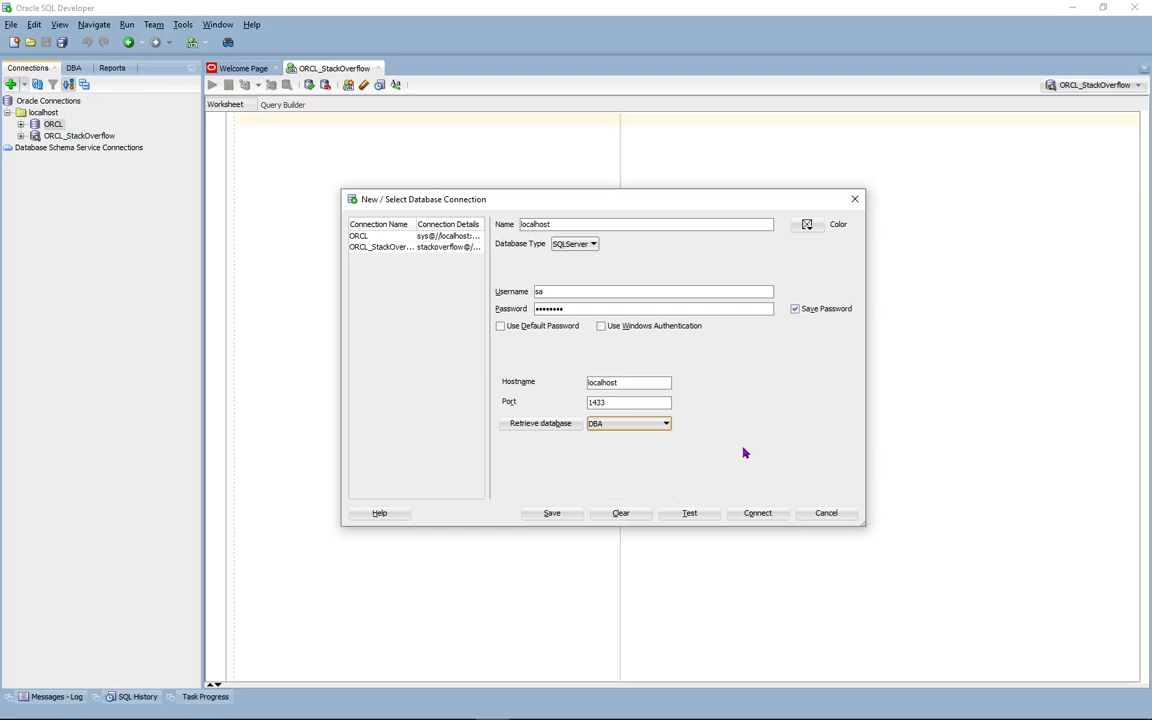
pyautogui.click(757, 514)
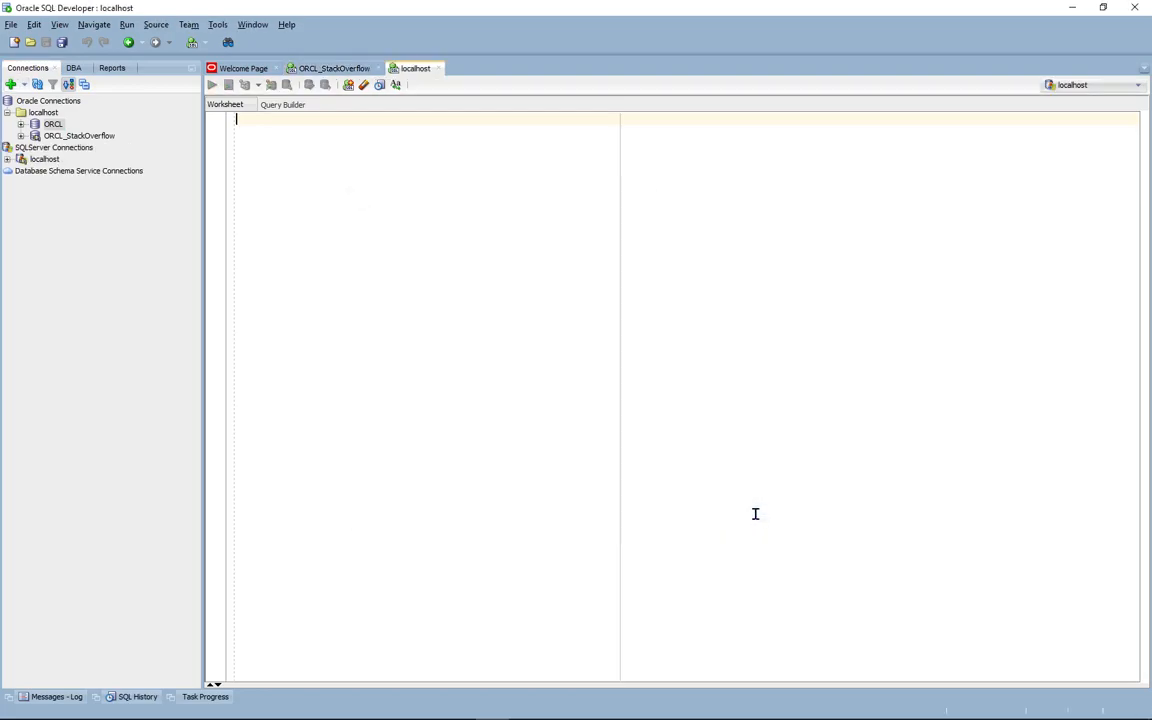
# Expand the SQL Server localhost connection down to the dbo tables of StackOverflow2010.
pyautogui.click(8, 159)
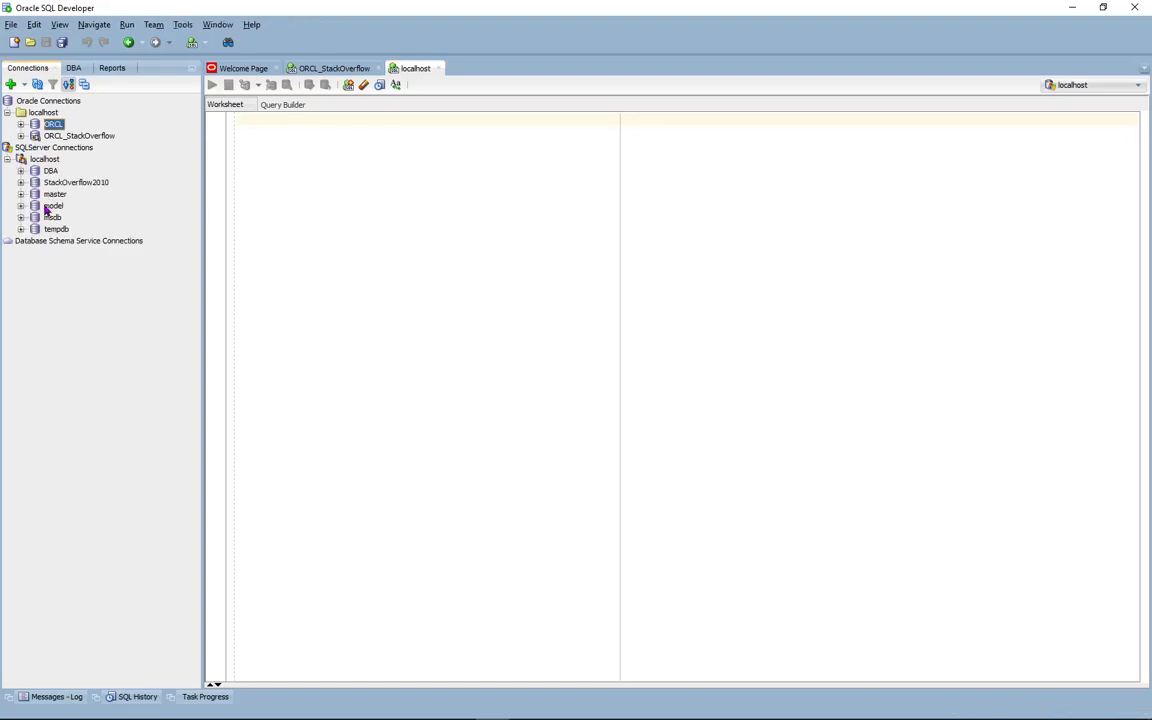
pyautogui.click(21, 182)
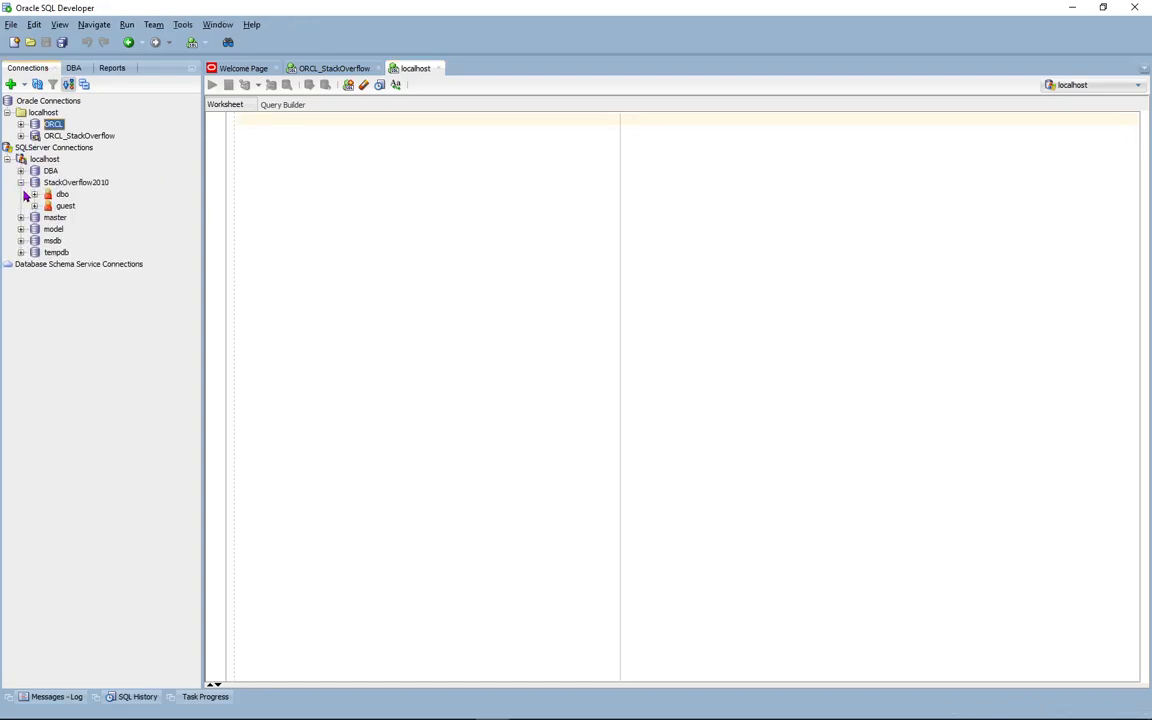
pyautogui.click(34, 194)
pyautogui.click(48, 206)
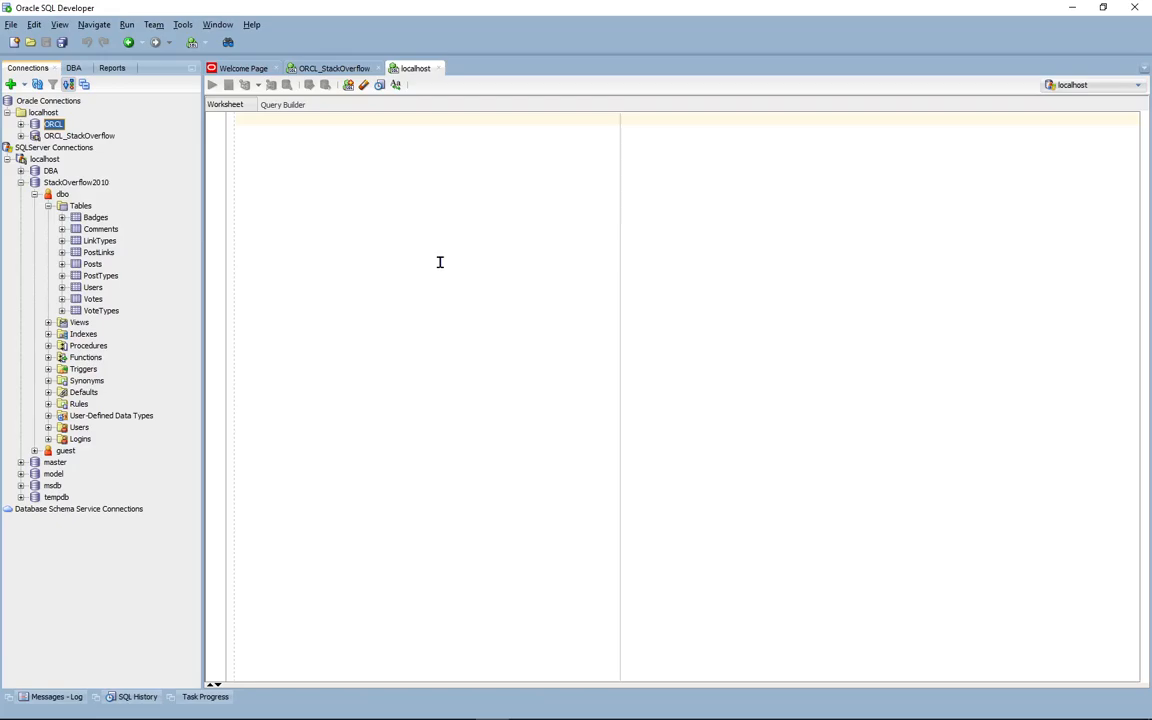
# Switch to SQL Server Management Studio and examine the row counts and space used by each StackOverflow2010 table.
pyautogui.moveTo(430, 718)
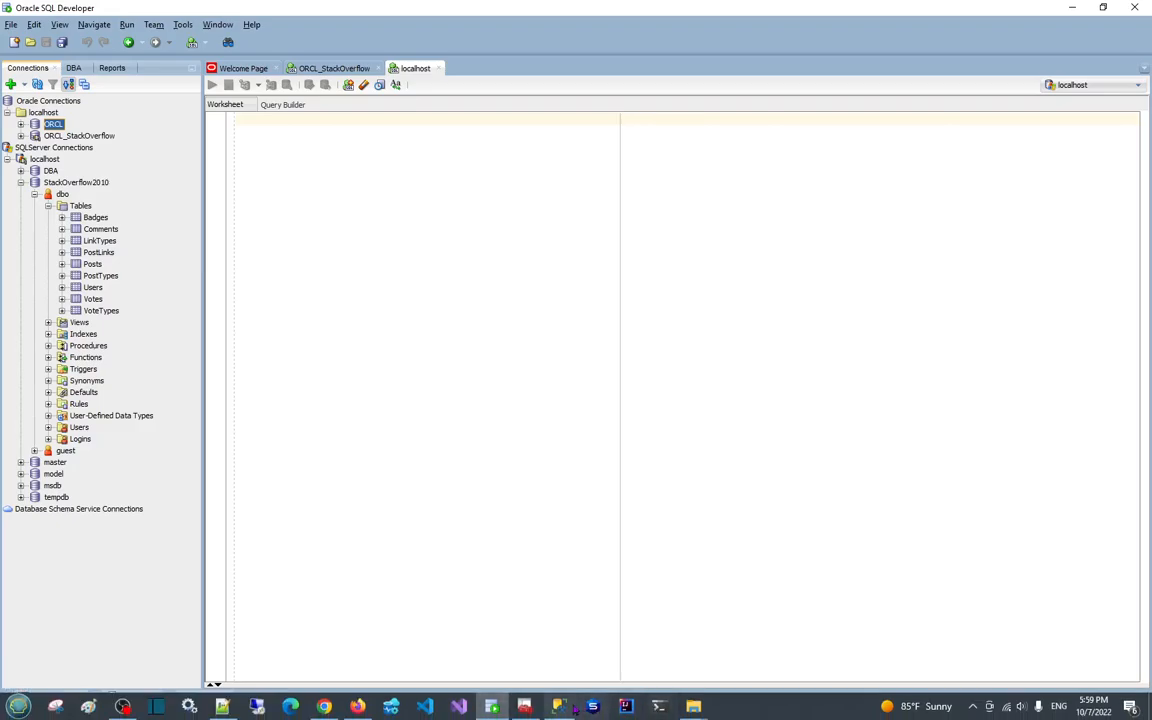
pyautogui.click(491, 706)
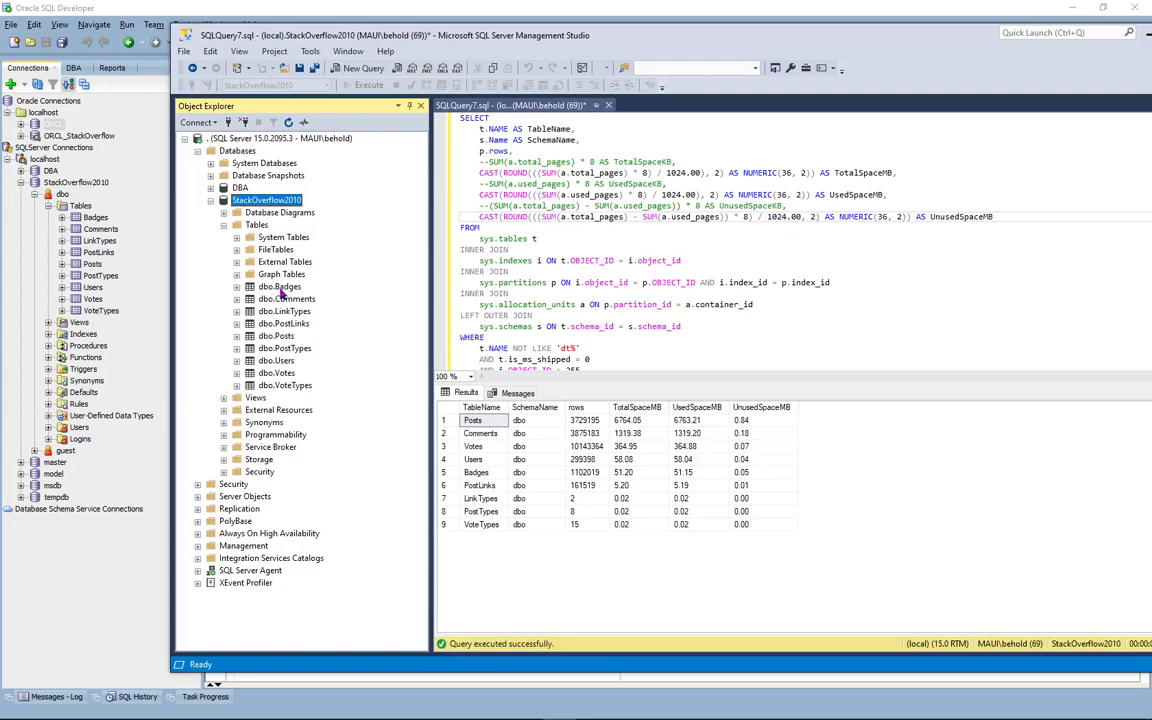
pyautogui.click(560, 252)
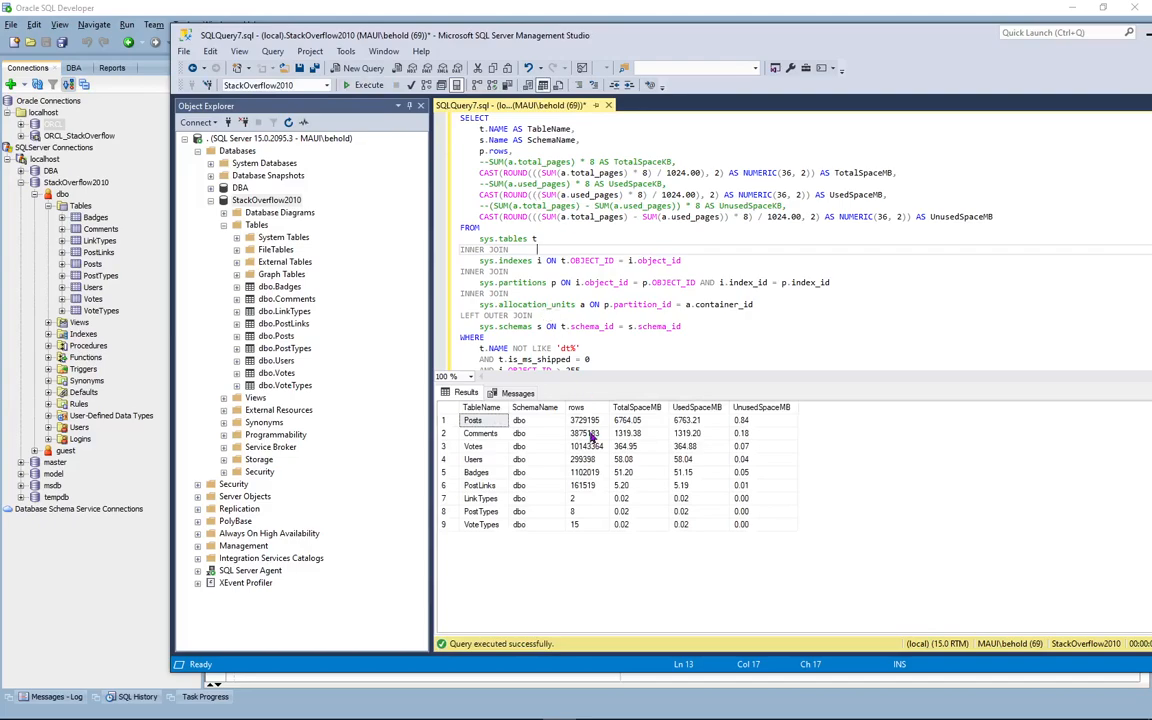
pyautogui.click(512, 571)
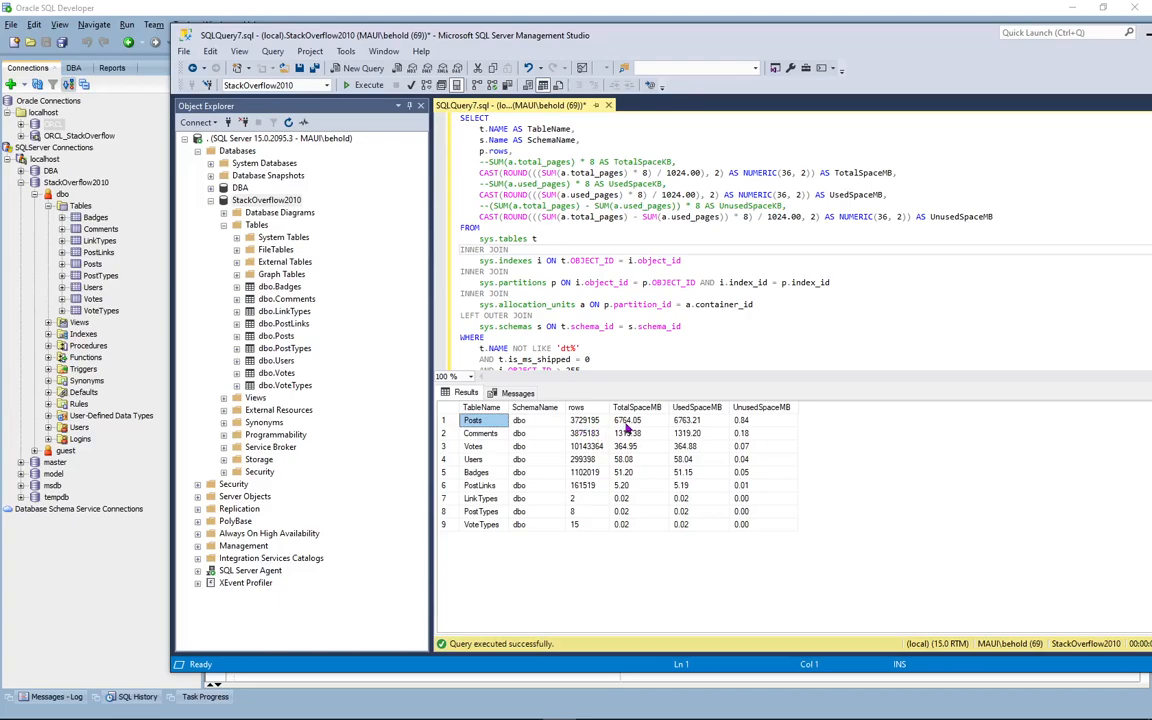
pyautogui.press('Right')
pyautogui.press('Right')
pyautogui.press('Right')
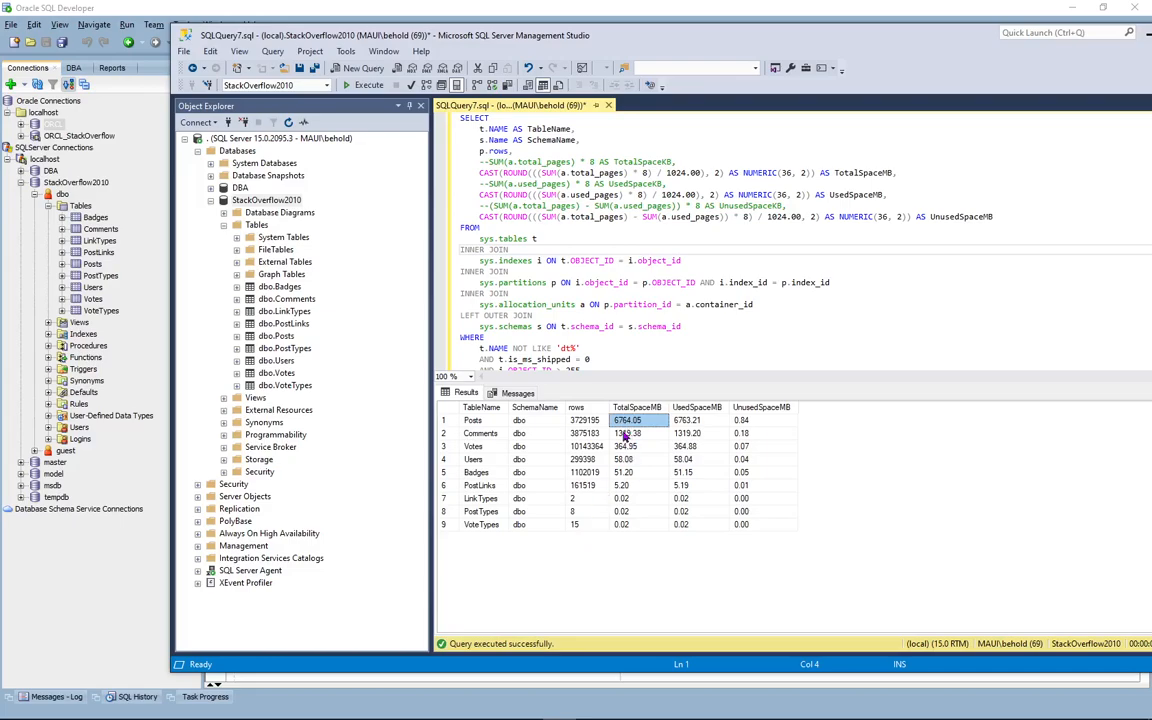
pyautogui.moveTo(621, 524); pyautogui.dragTo(483, 490)
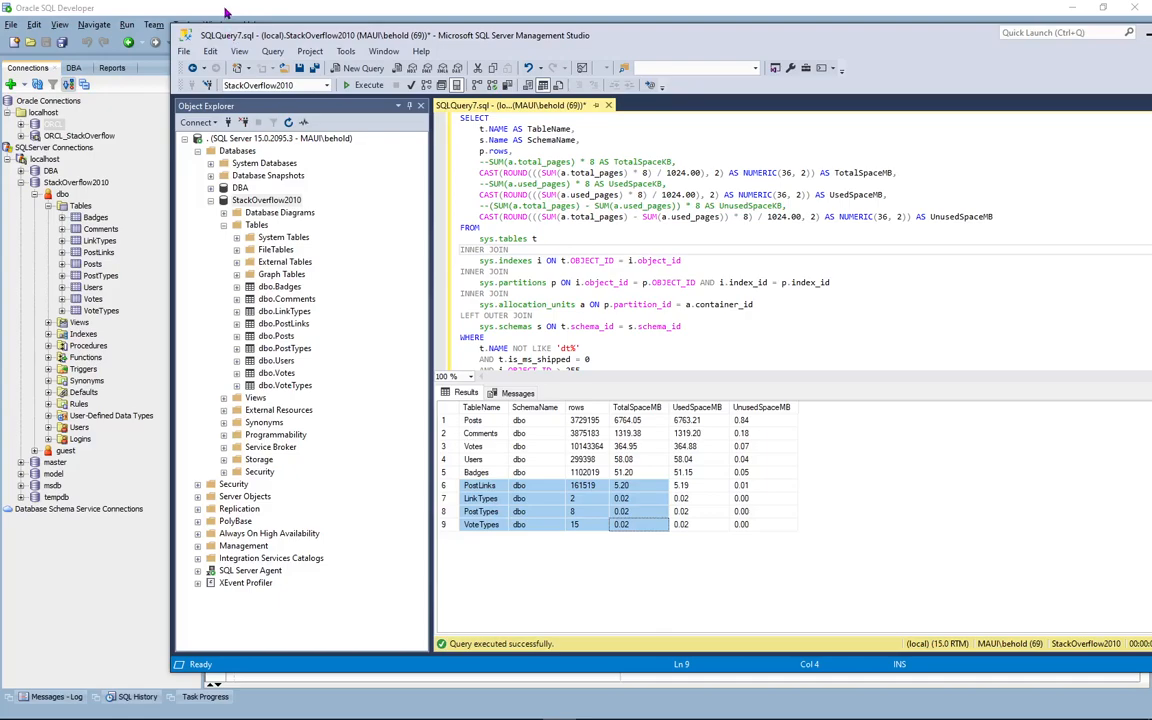
# Switch to Oracle SQL Developer and copy the Badges table with its data to ORCL_StackOverflow, using Replace for existing objects.
pyautogui.click(226, 12)
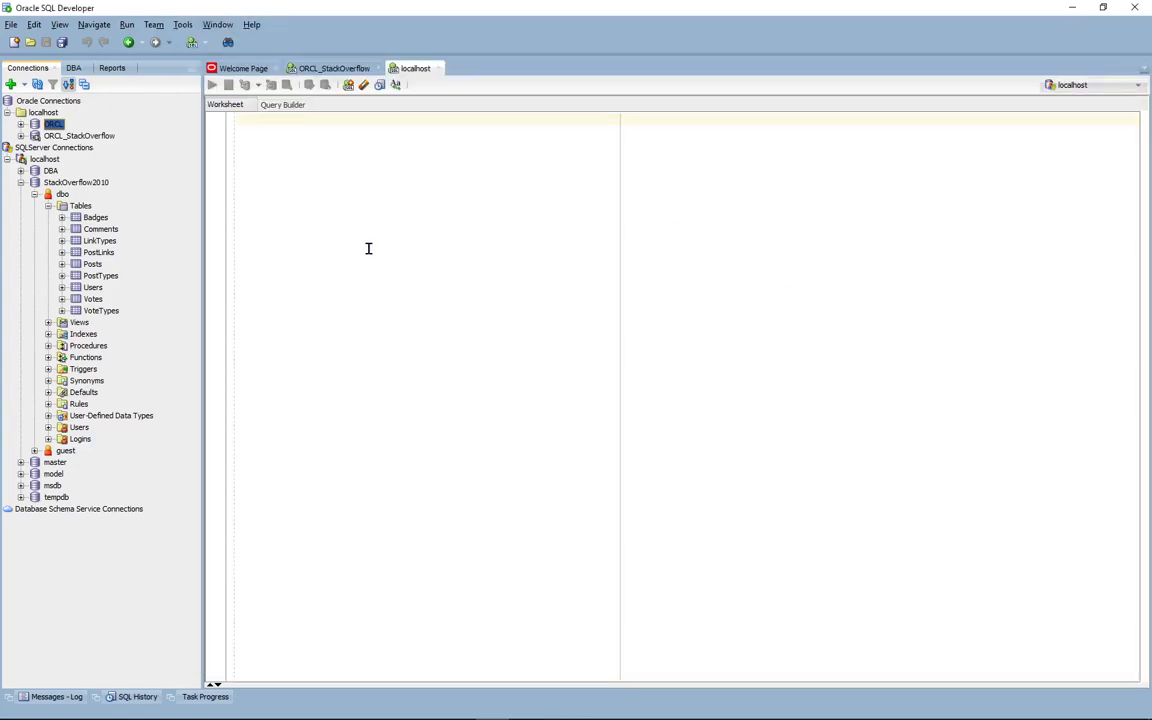
pyautogui.click(95, 217)
pyautogui.rightClick(97, 220)
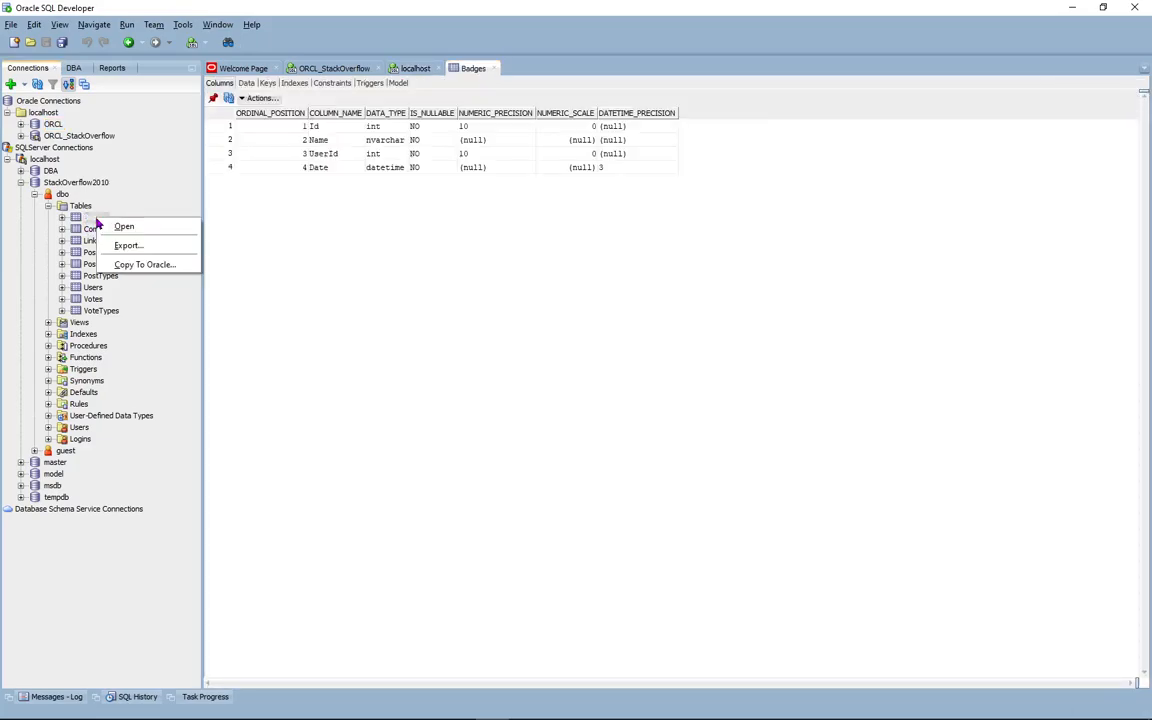
pyautogui.click(151, 266)
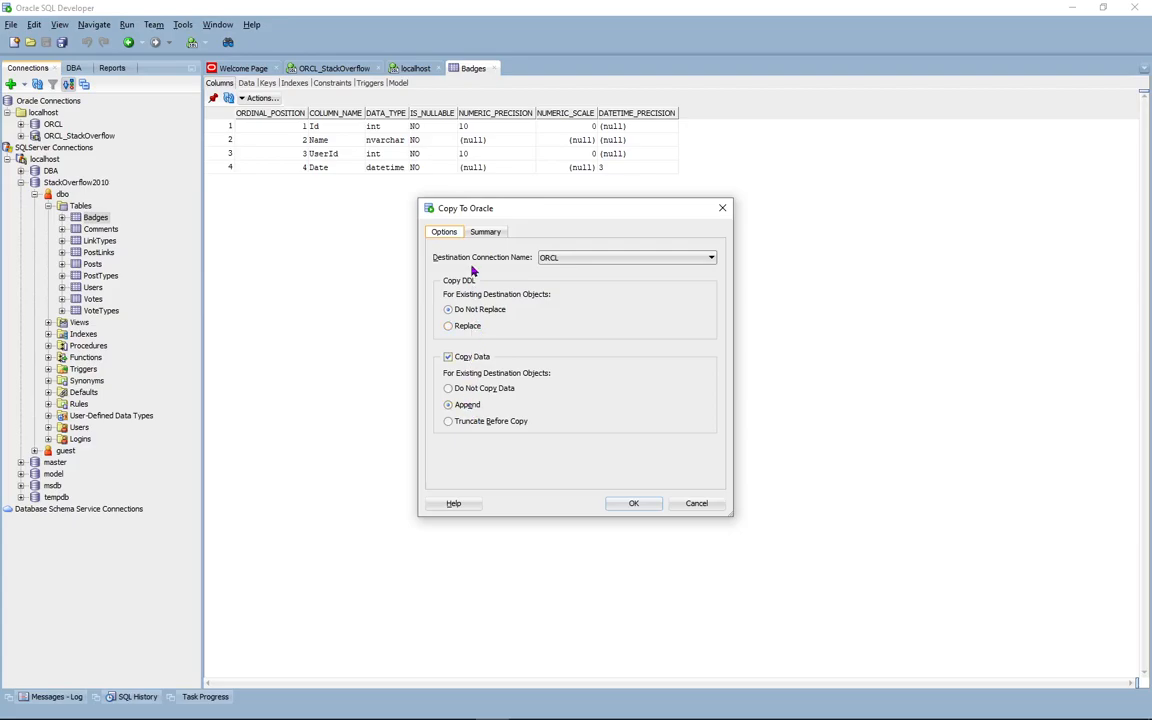
pyautogui.click(464, 330)
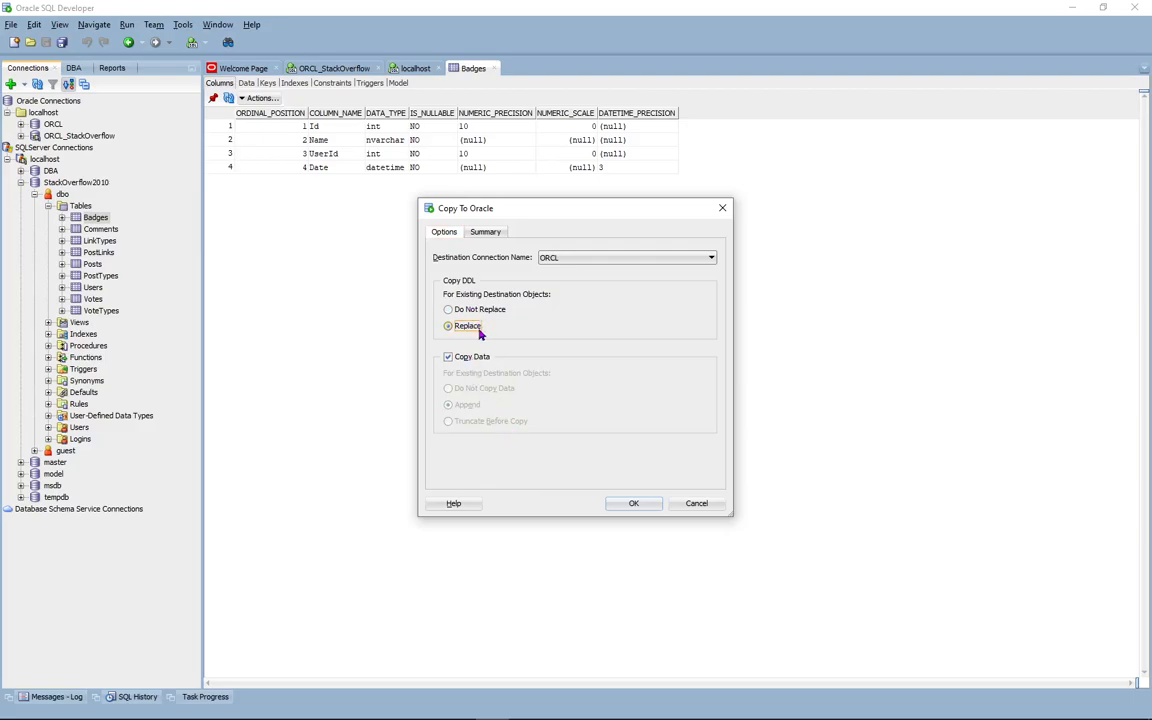
pyautogui.click(563, 260)
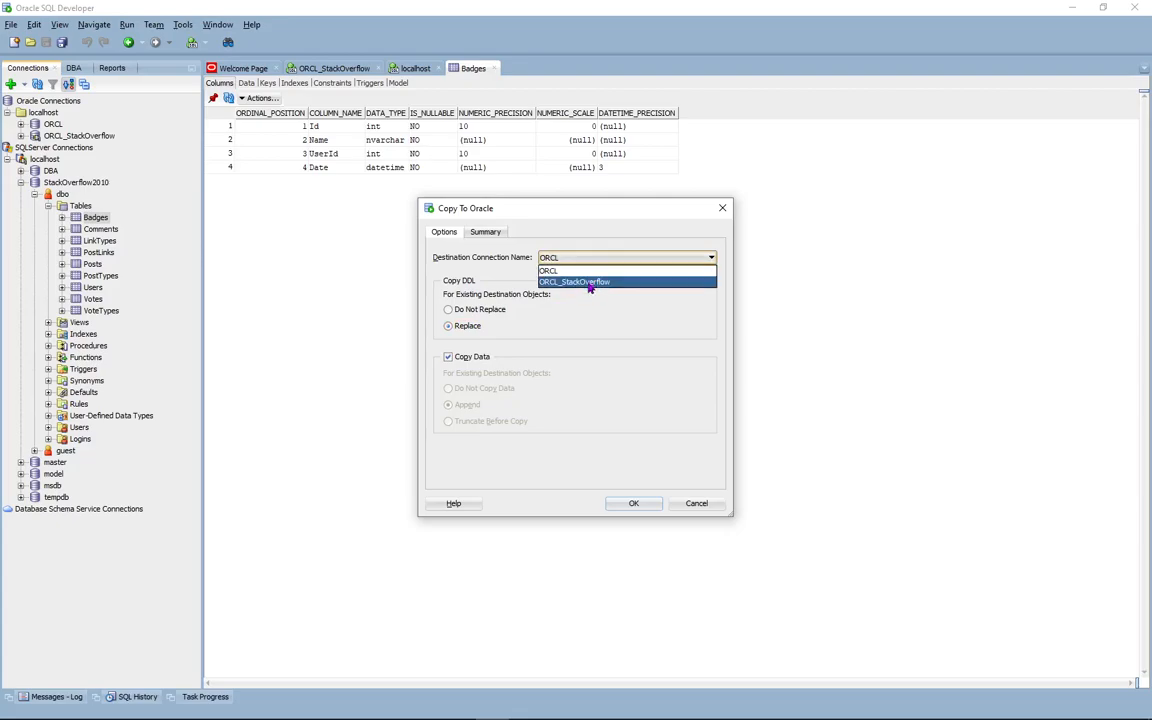
pyautogui.click(590, 284)
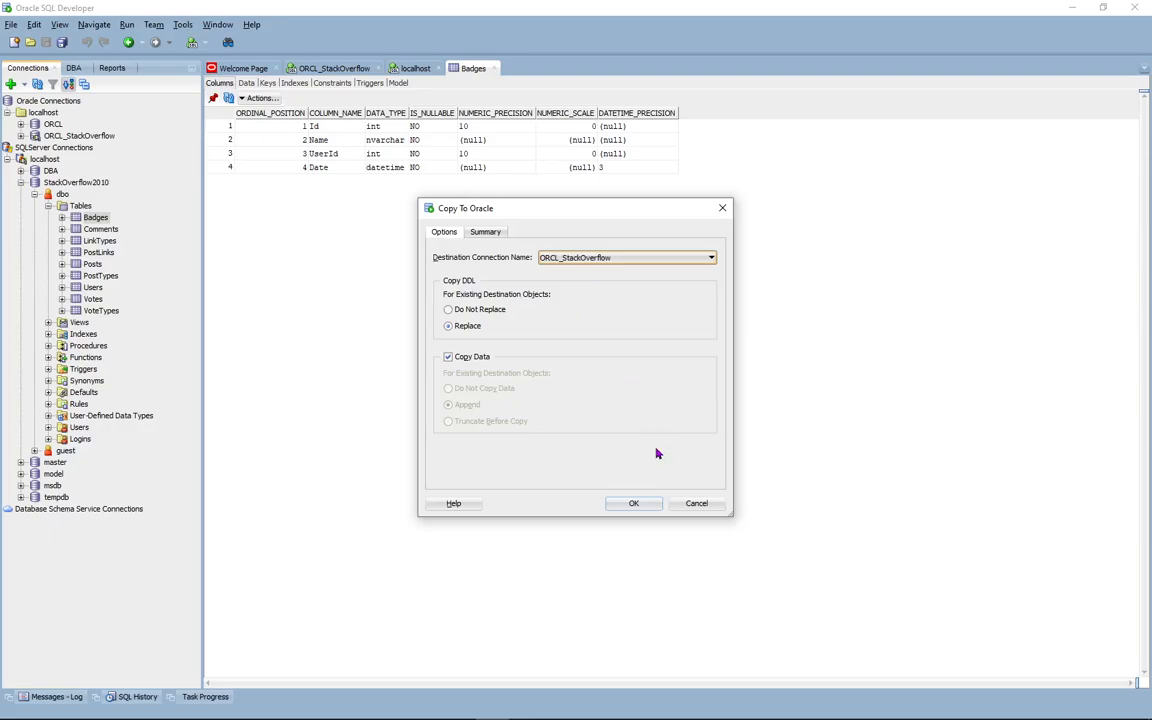
pyautogui.click(632, 505)
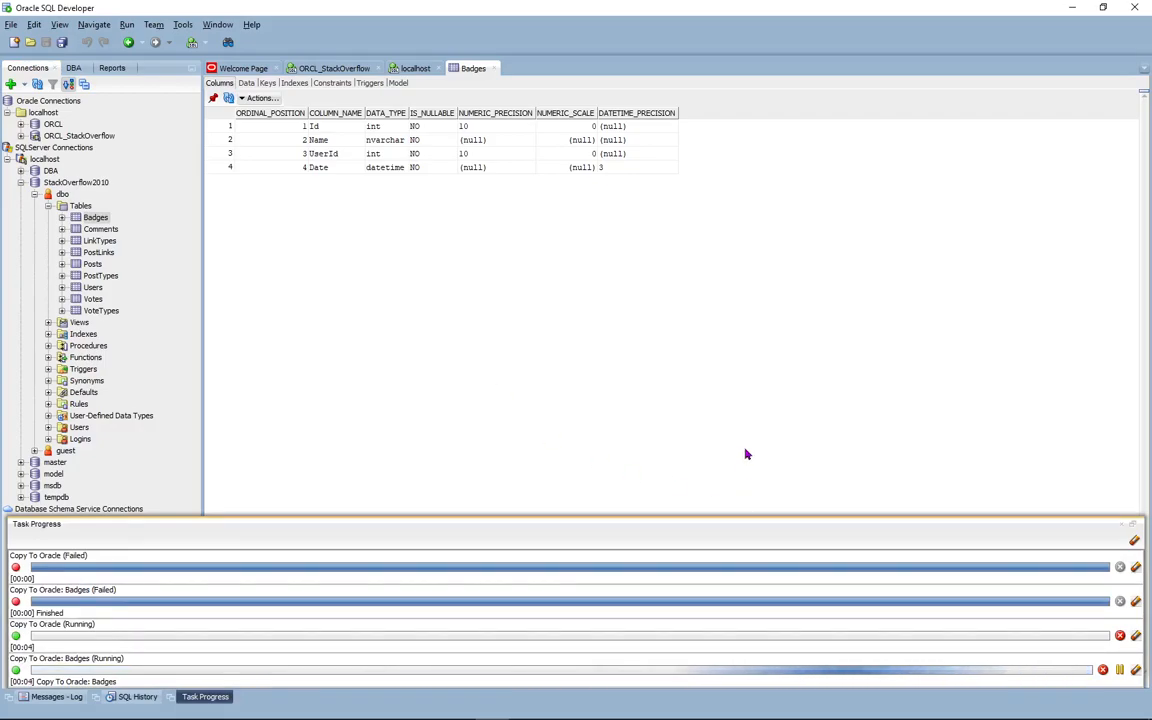
# Clear the failed copy tasks from the task progress list and dismiss the copy result message.
pyautogui.click(1136, 568)
pyautogui.click(1135, 567)
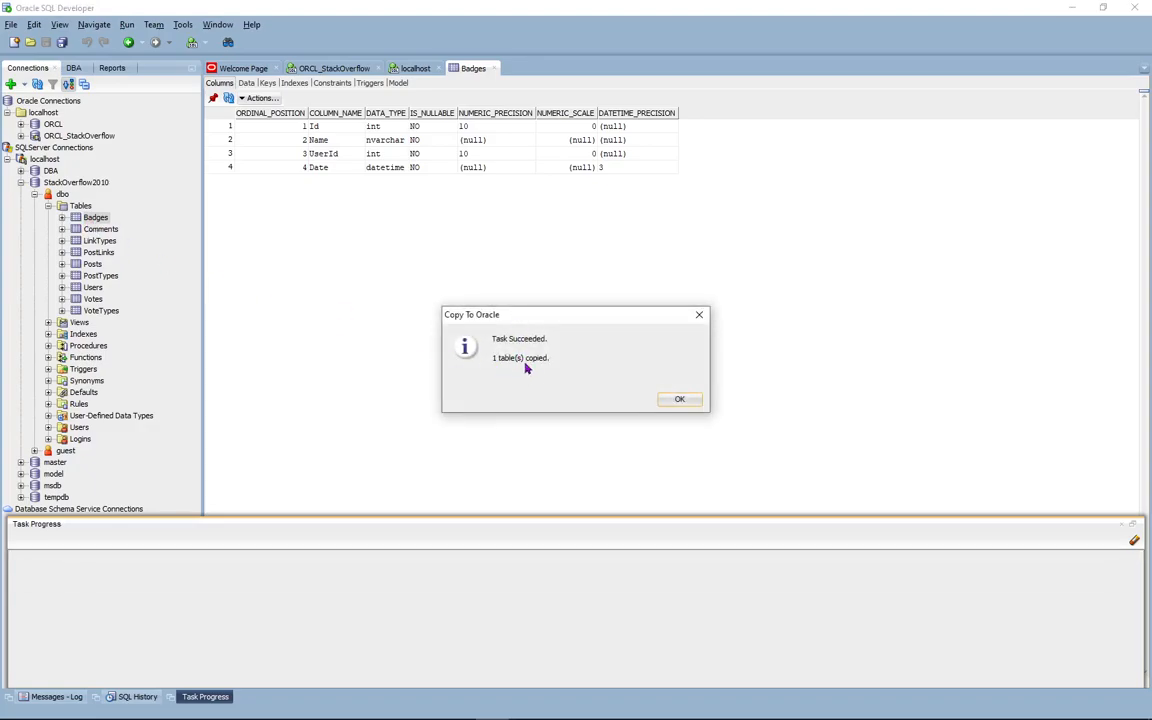
pyautogui.click(678, 400)
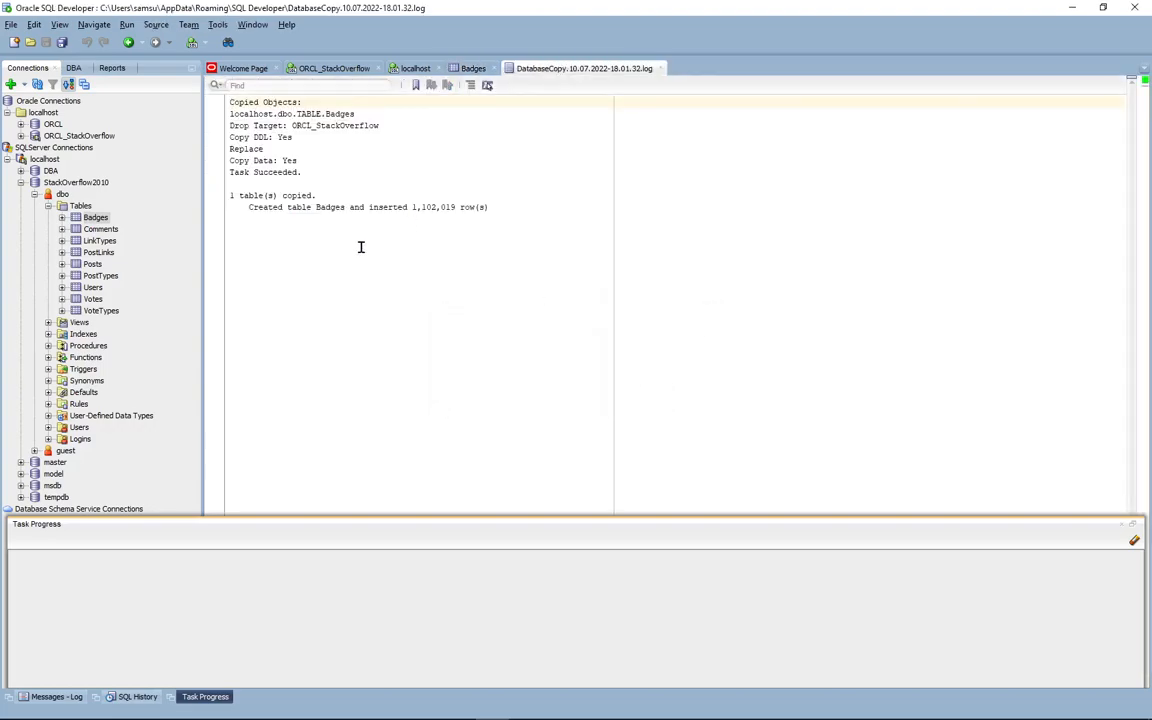
# Examine the columns and data of the copied BADGES table under ORCL_StackOverflow, then close its views and collapse the connection.
pyautogui.click(21, 135)
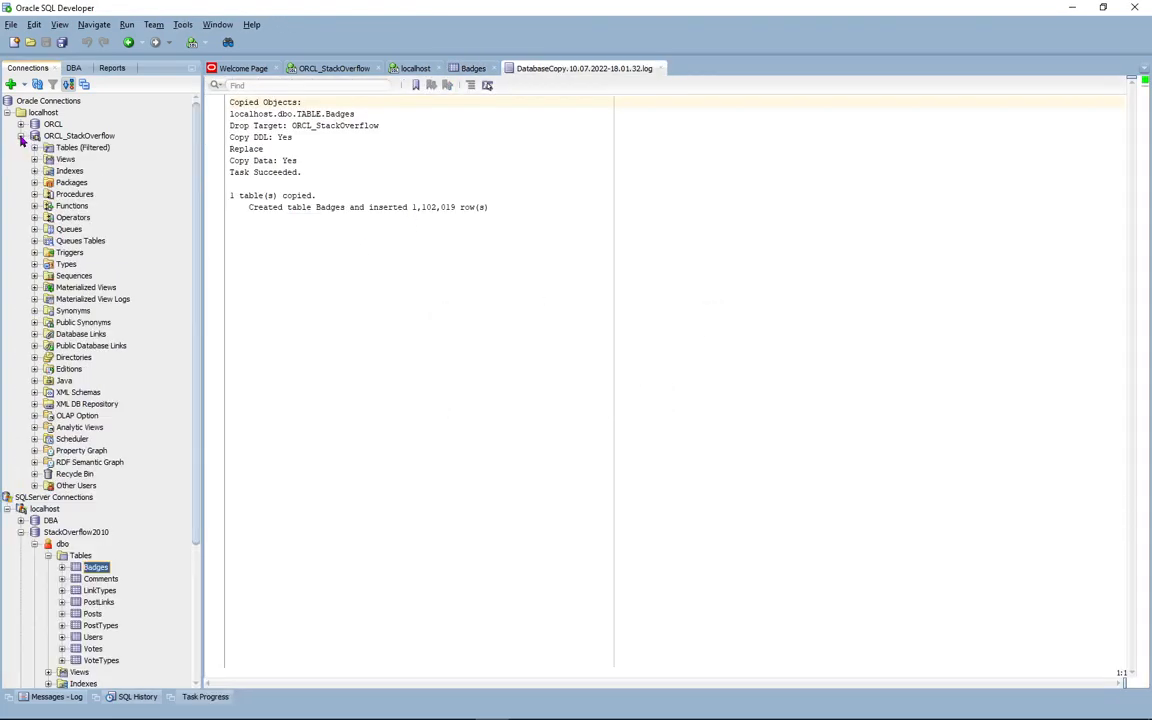
pyautogui.click(34, 147)
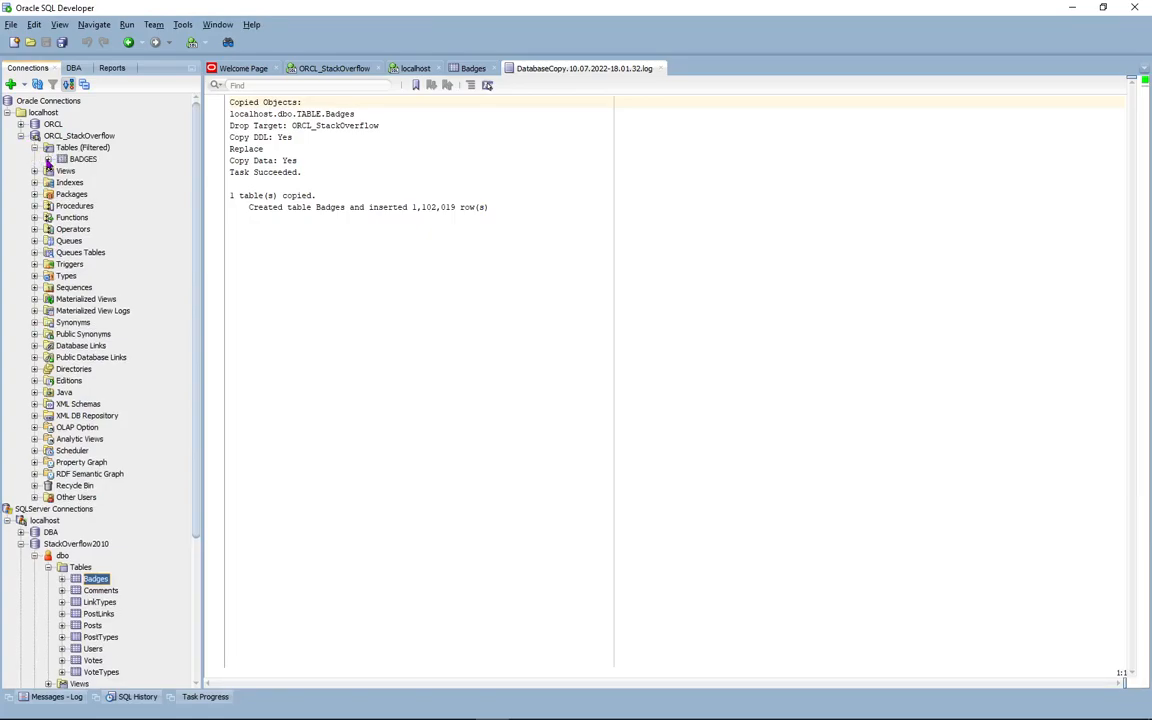
pyautogui.click(48, 159)
pyautogui.click(82, 159)
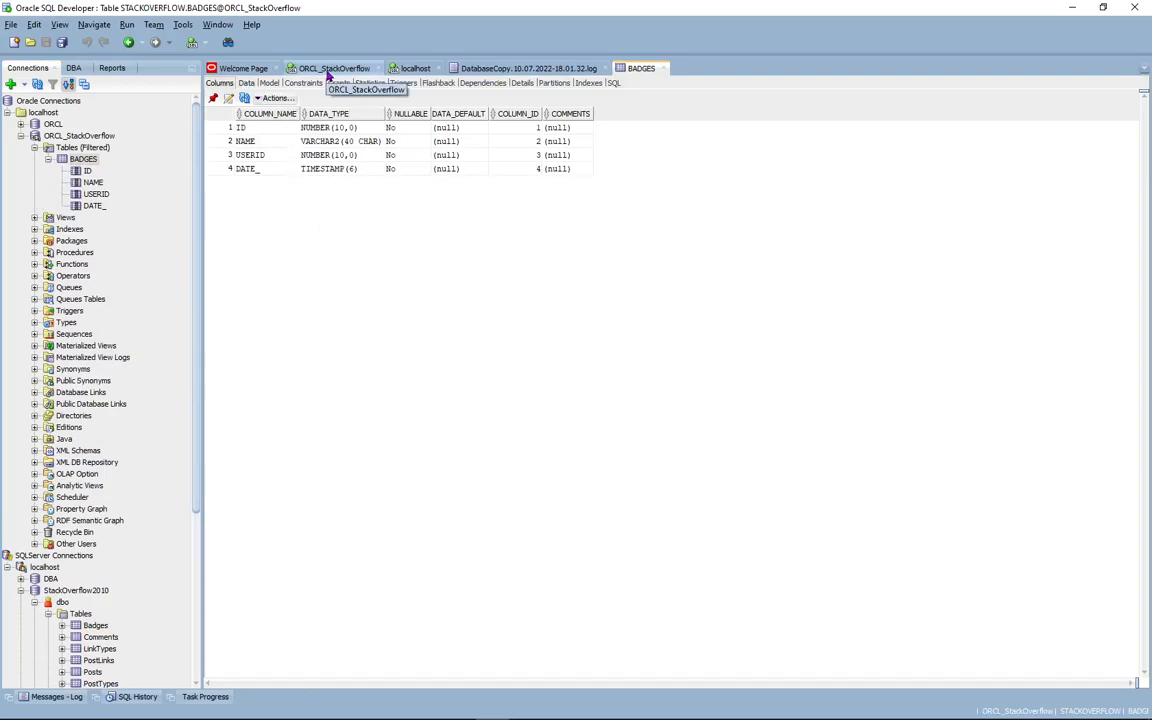
pyautogui.click(245, 84)
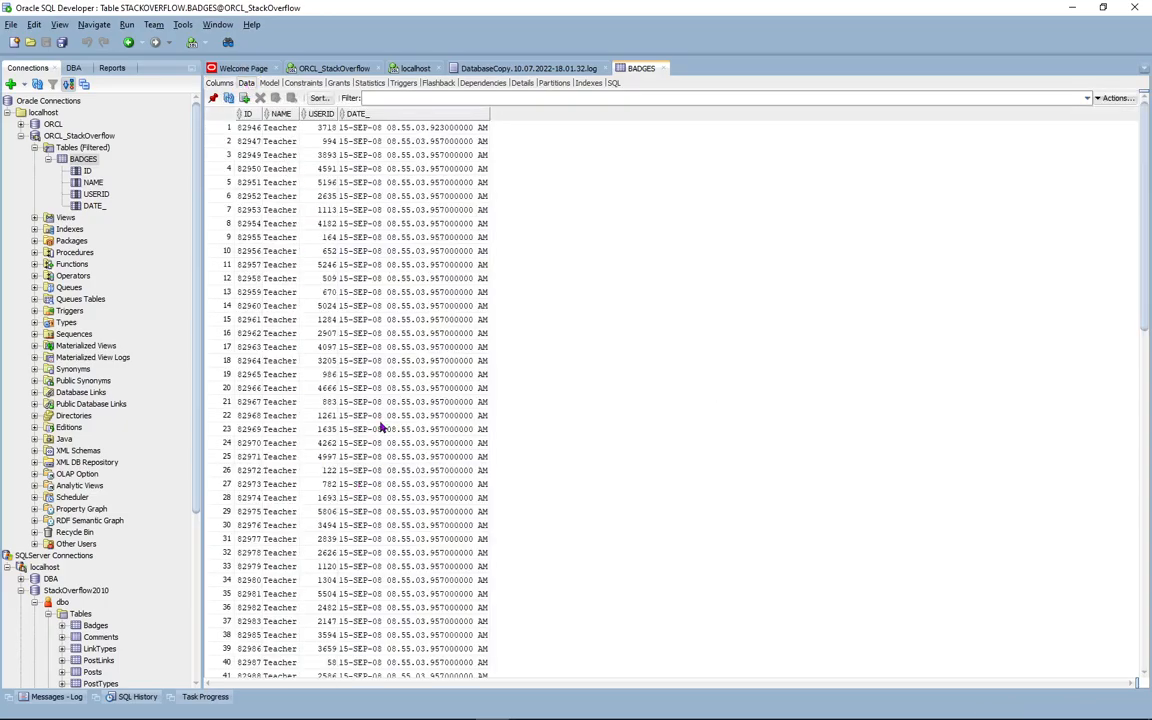
pyautogui.click(665, 68)
pyautogui.click(605, 68)
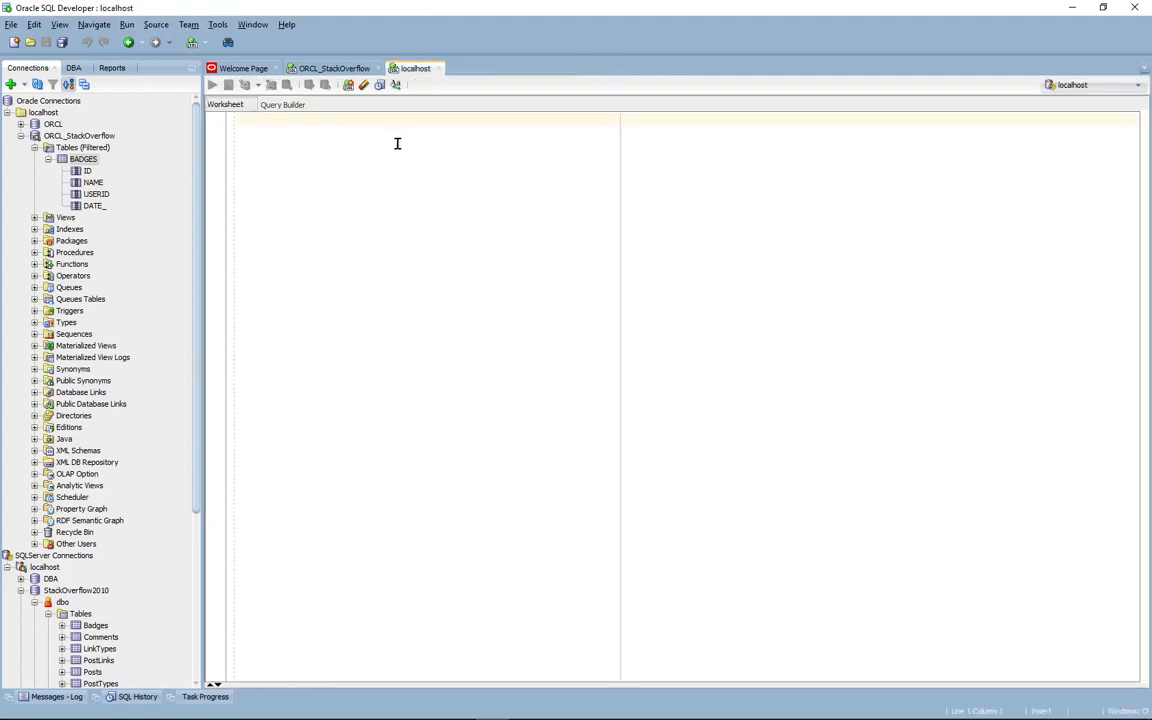
pyautogui.click(34, 148)
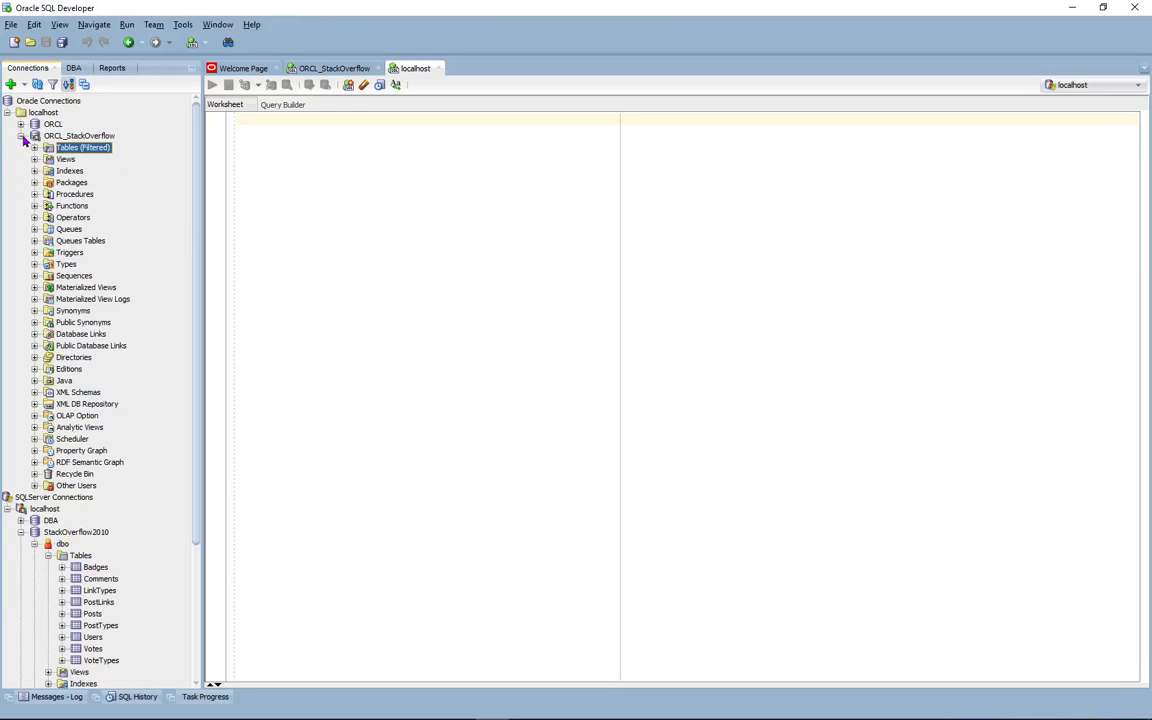
pyautogui.click(21, 136)
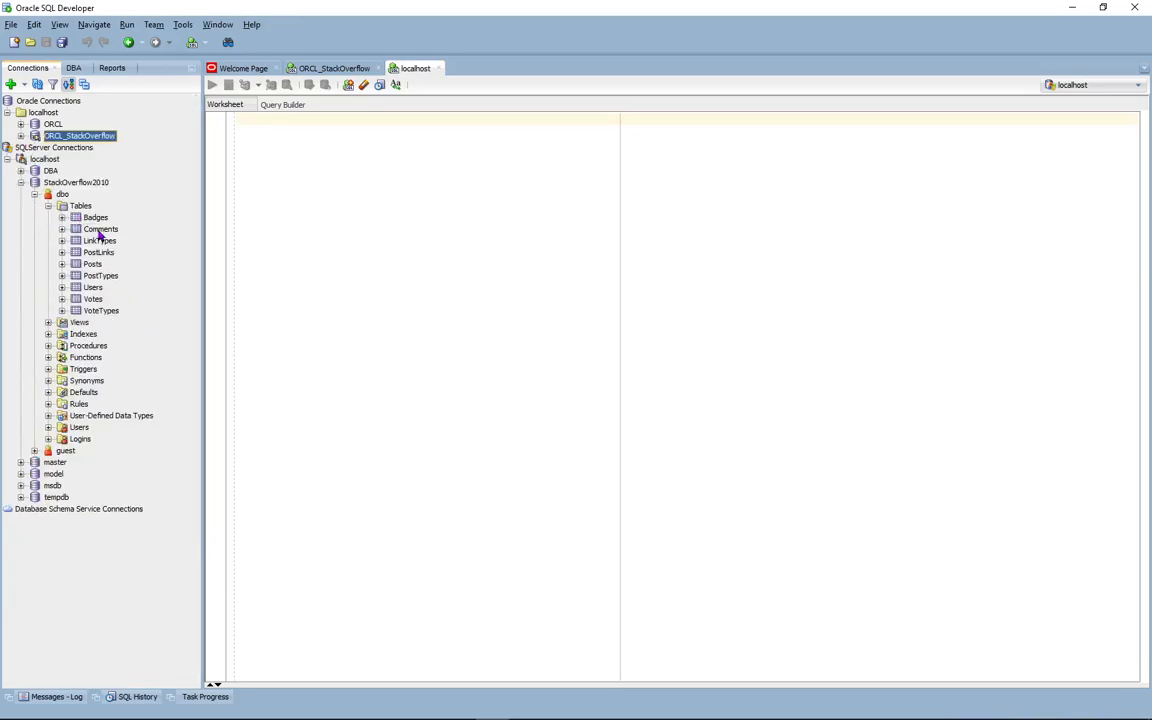
# Copy the Comments table with its data to ORCL_StackOverflow, using Replace for existing destination objects.
pyautogui.click(100, 229)
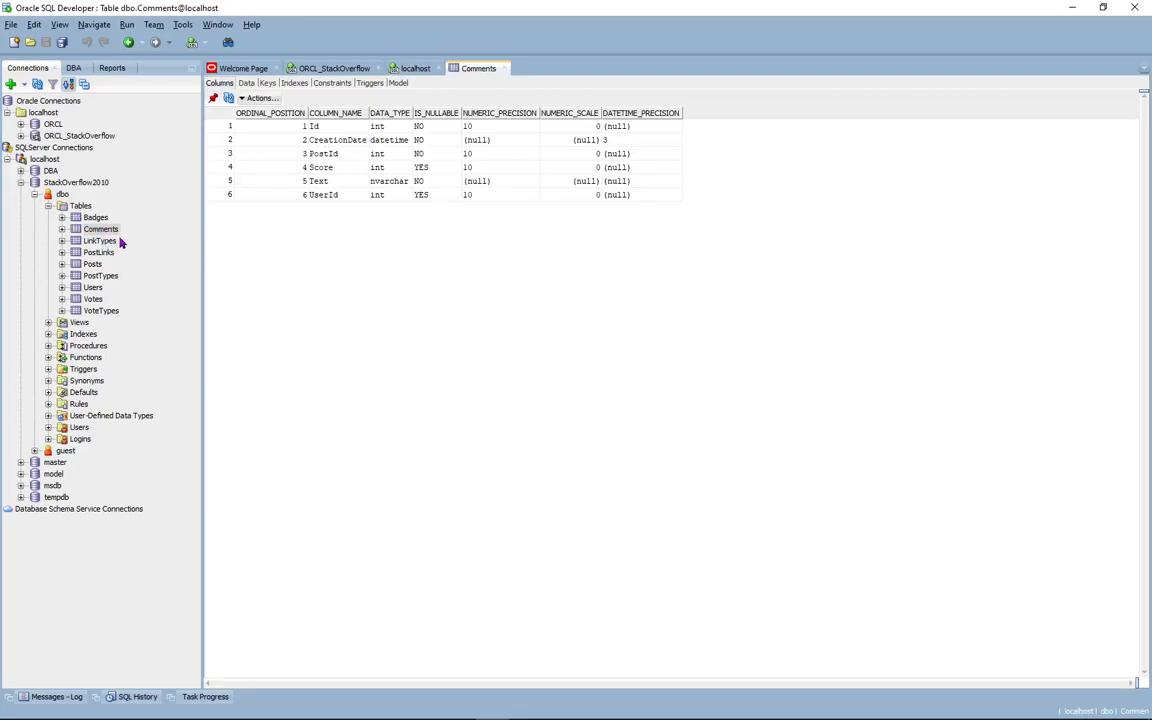
pyautogui.rightClick(114, 231)
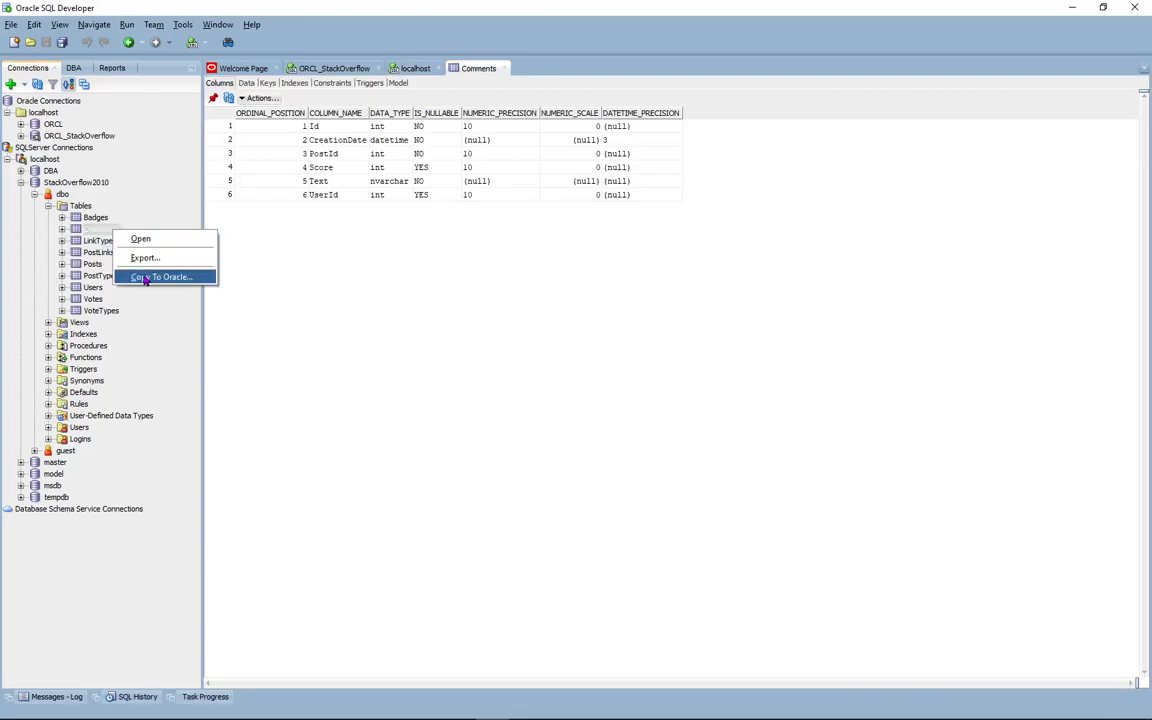
pyautogui.click(145, 277)
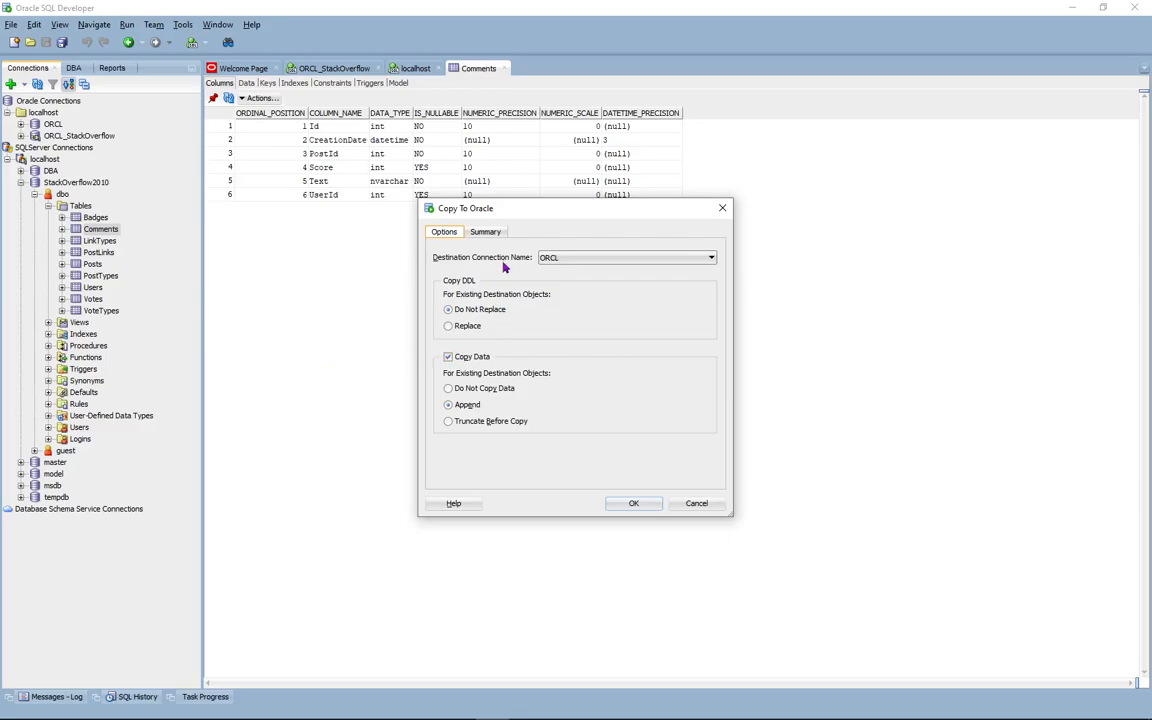
pyautogui.click(466, 330)
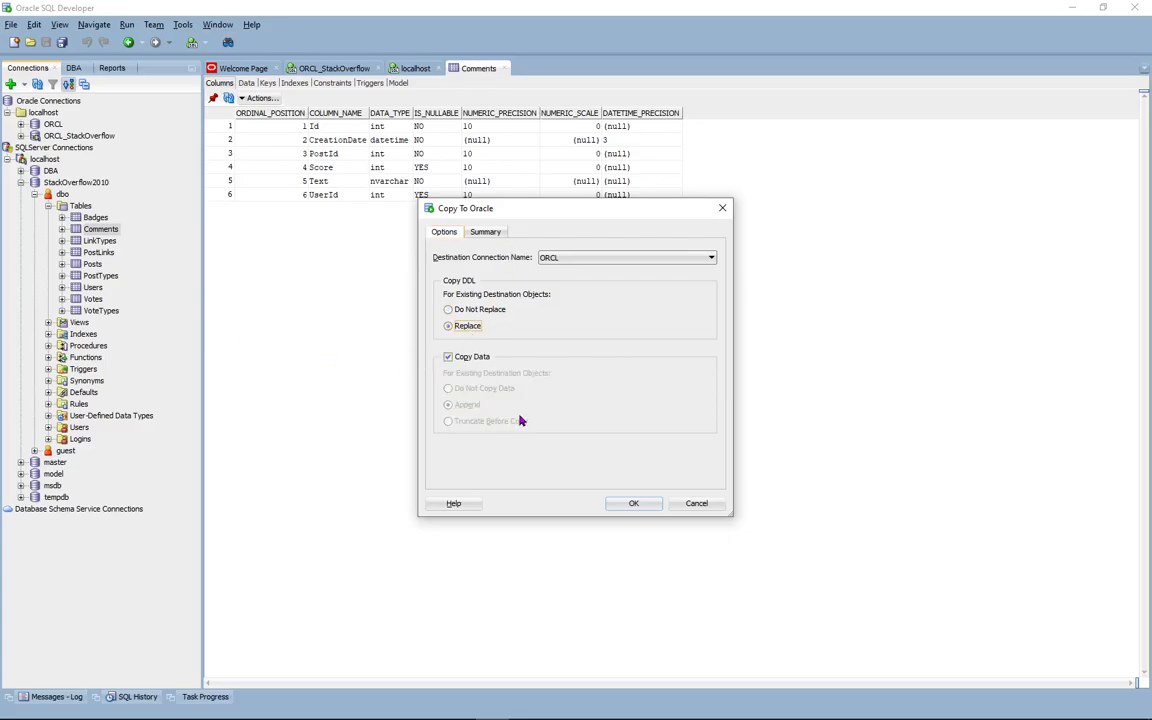
pyautogui.click(554, 256)
pyautogui.click(563, 278)
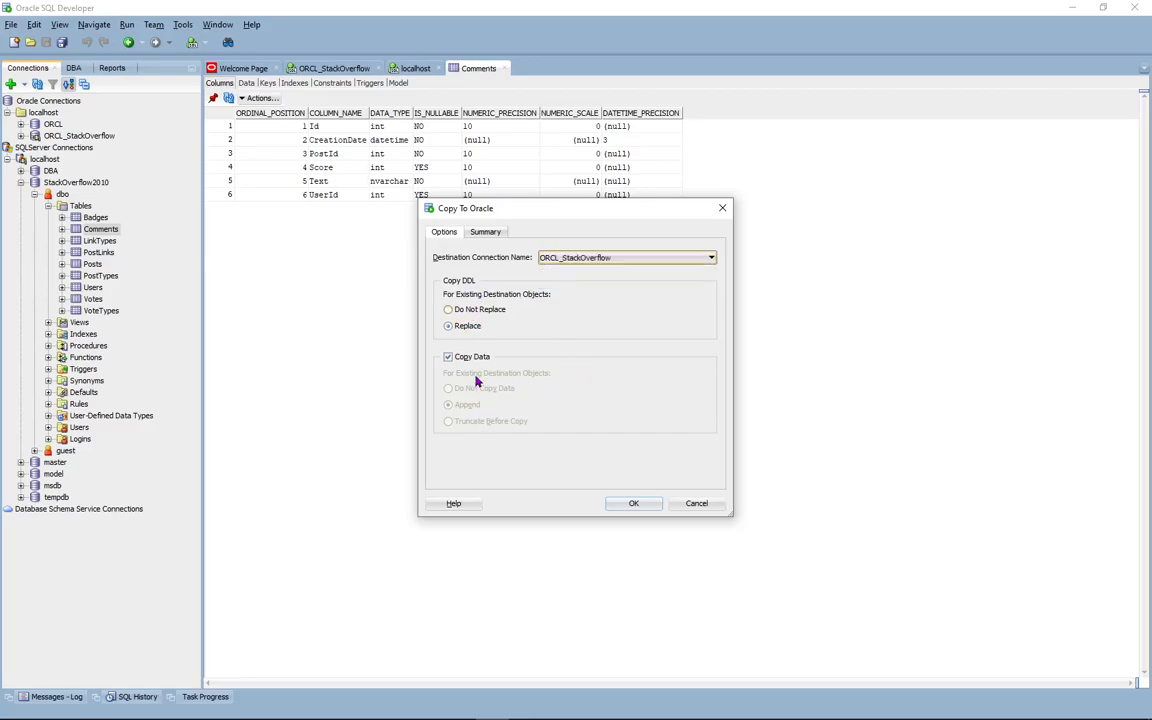
pyautogui.click(600, 259)
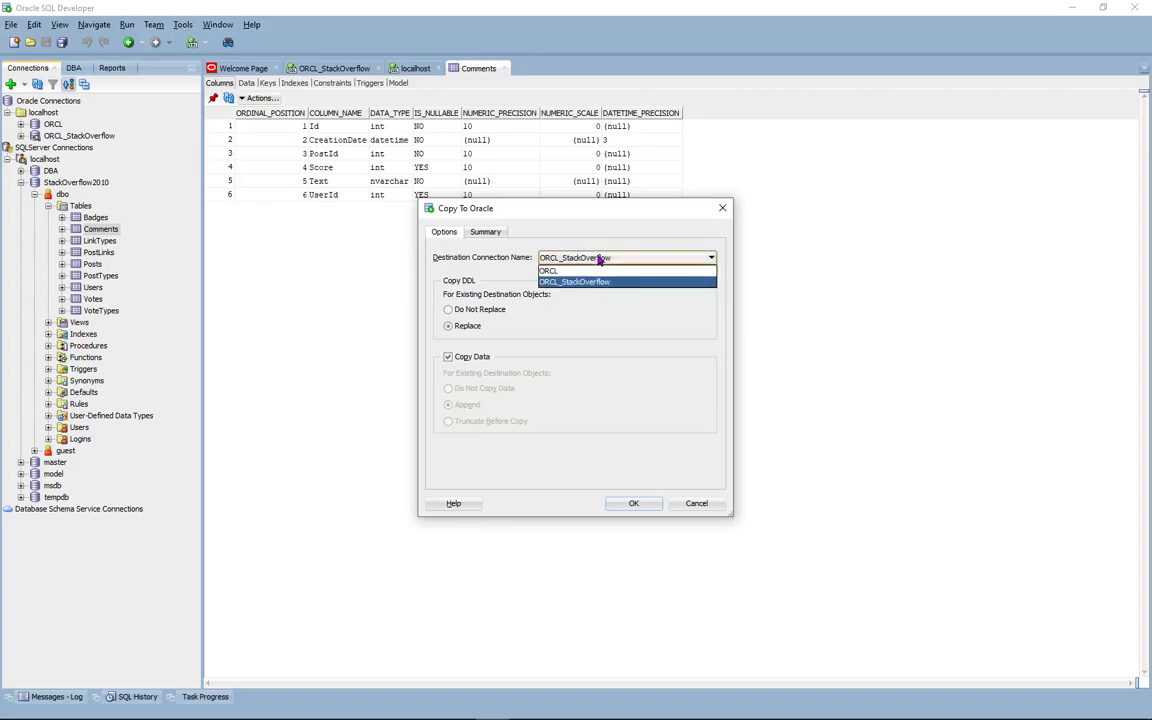
pyautogui.click(600, 259)
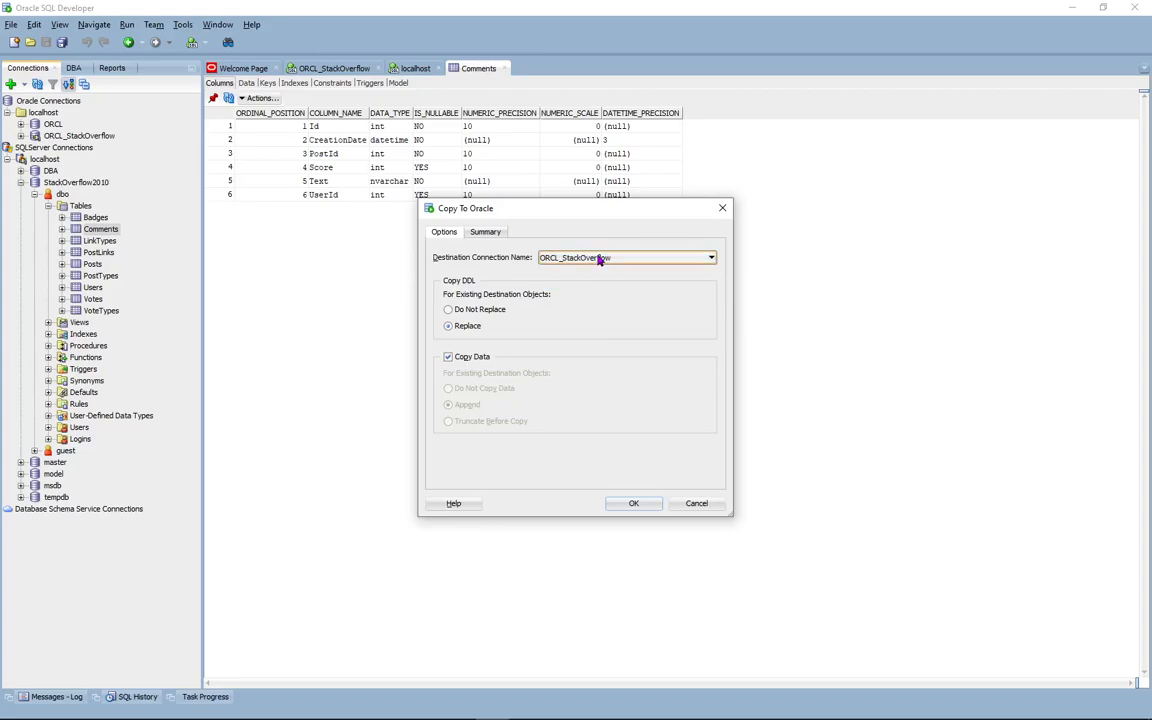
pyautogui.click(632, 504)
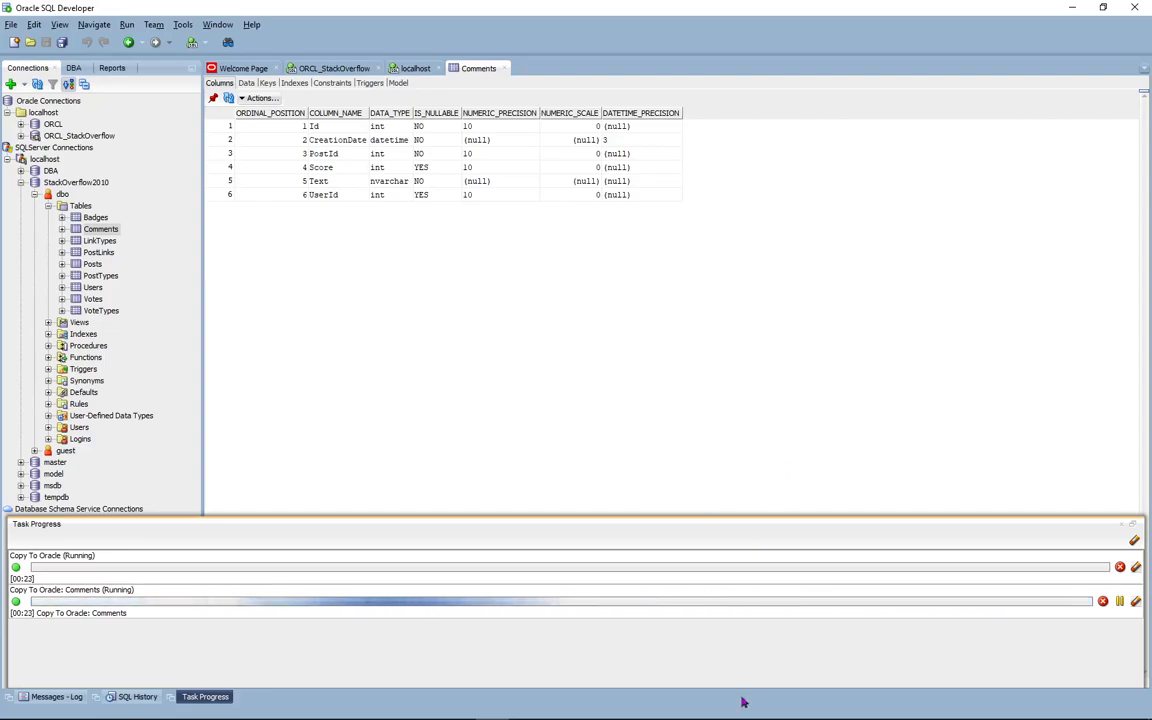
# Switch to SQL Server Management Studio to check the Comments table's row count and space used, and return to Oracle SQL Developer.
pyautogui.click(559, 711)
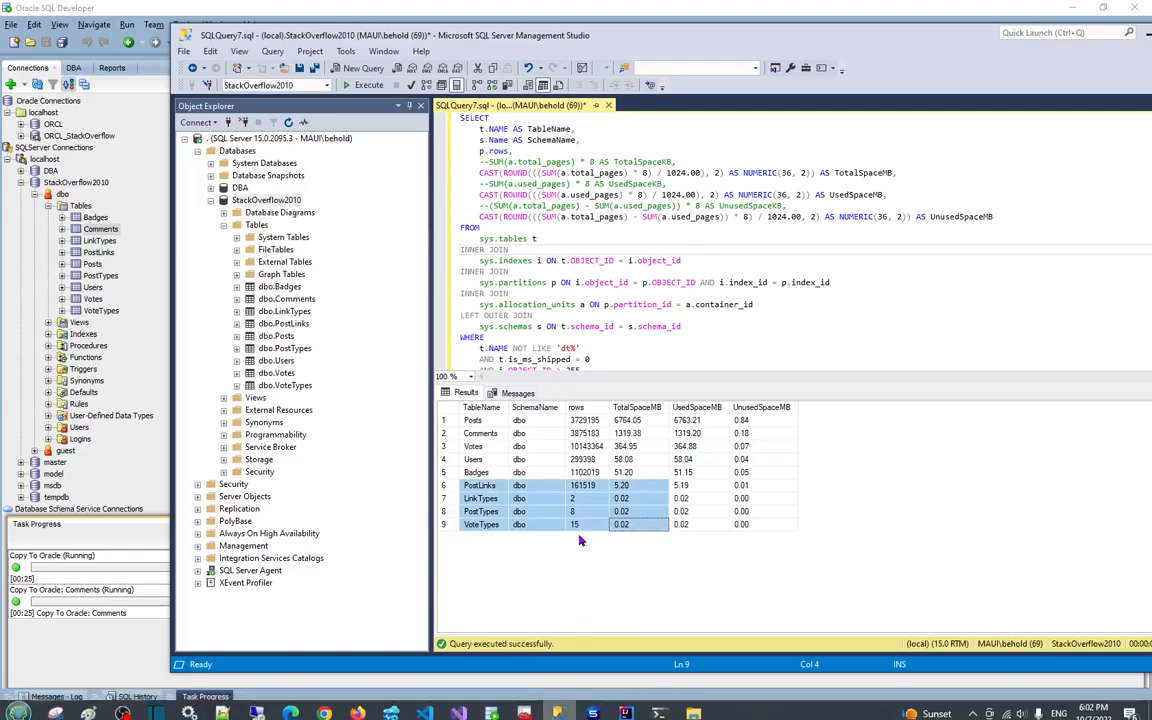
pyautogui.moveTo(481, 433); pyautogui.dragTo(724, 441)
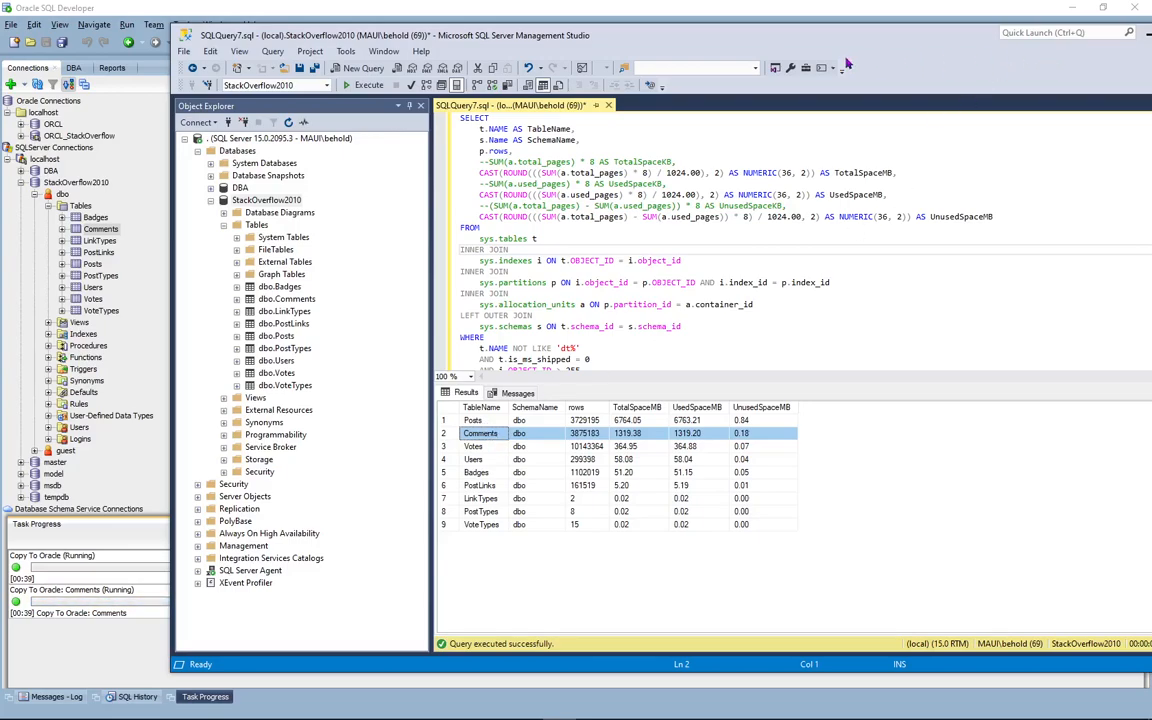
pyautogui.click(460, 16)
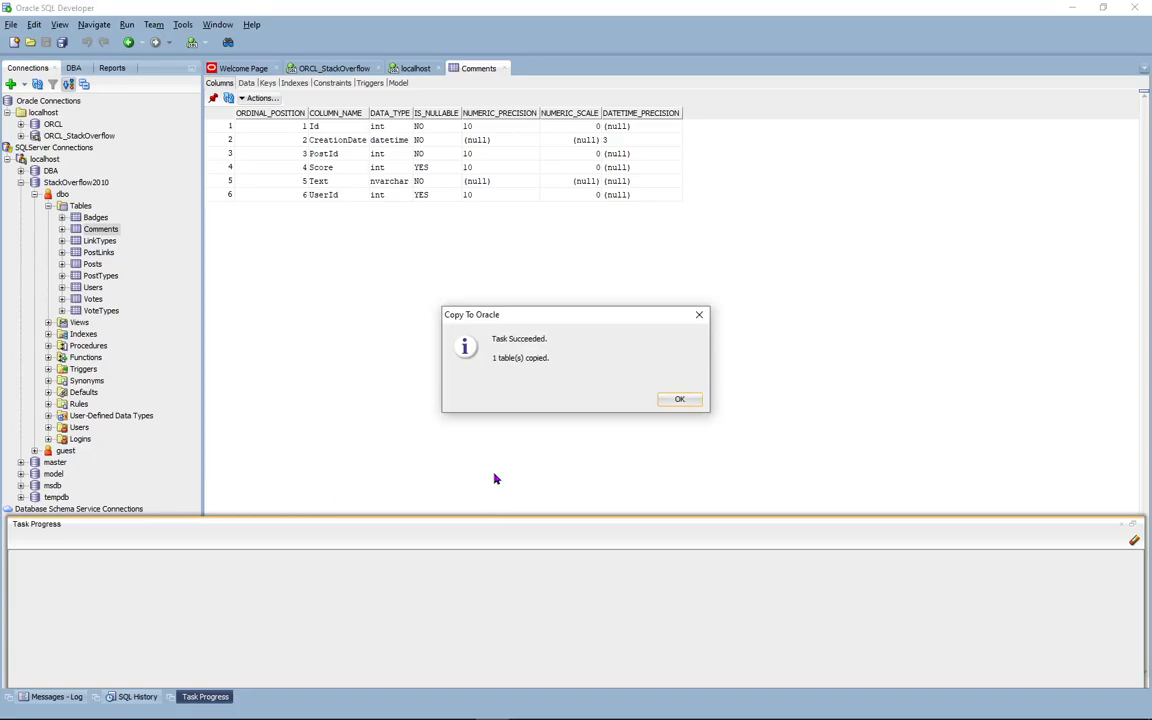
# Dismiss the Comments copy result message and close the copy log and the Comments table view.
pyautogui.click(677, 400)
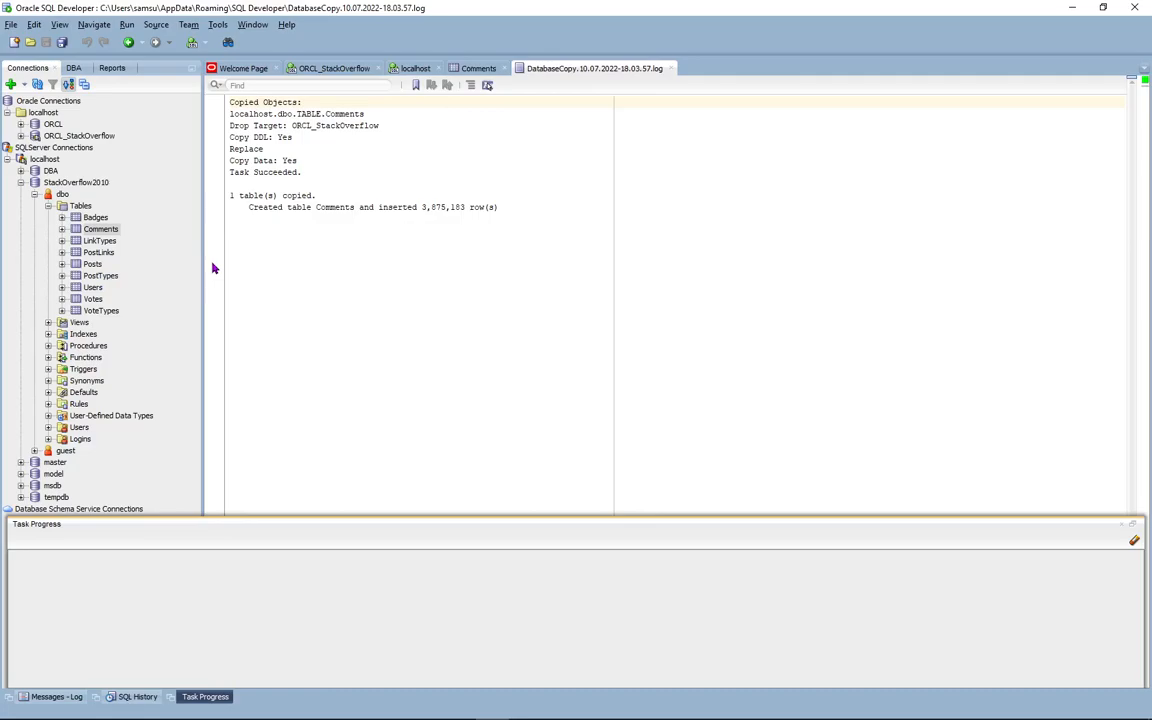
pyautogui.click(670, 69)
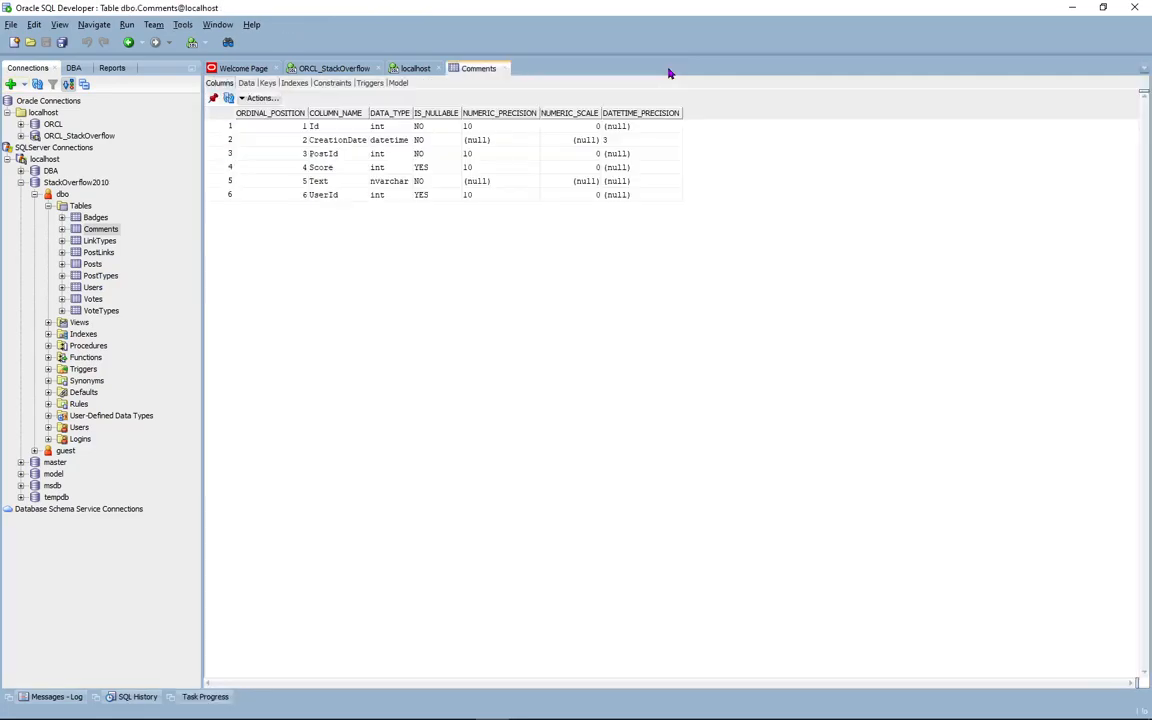
pyautogui.click(504, 69)
# Copy the LinkTypes table with its data to ORCL_StackOverflow, using Replace for existing objects, and dismiss the result message.
pyautogui.click(100, 241)
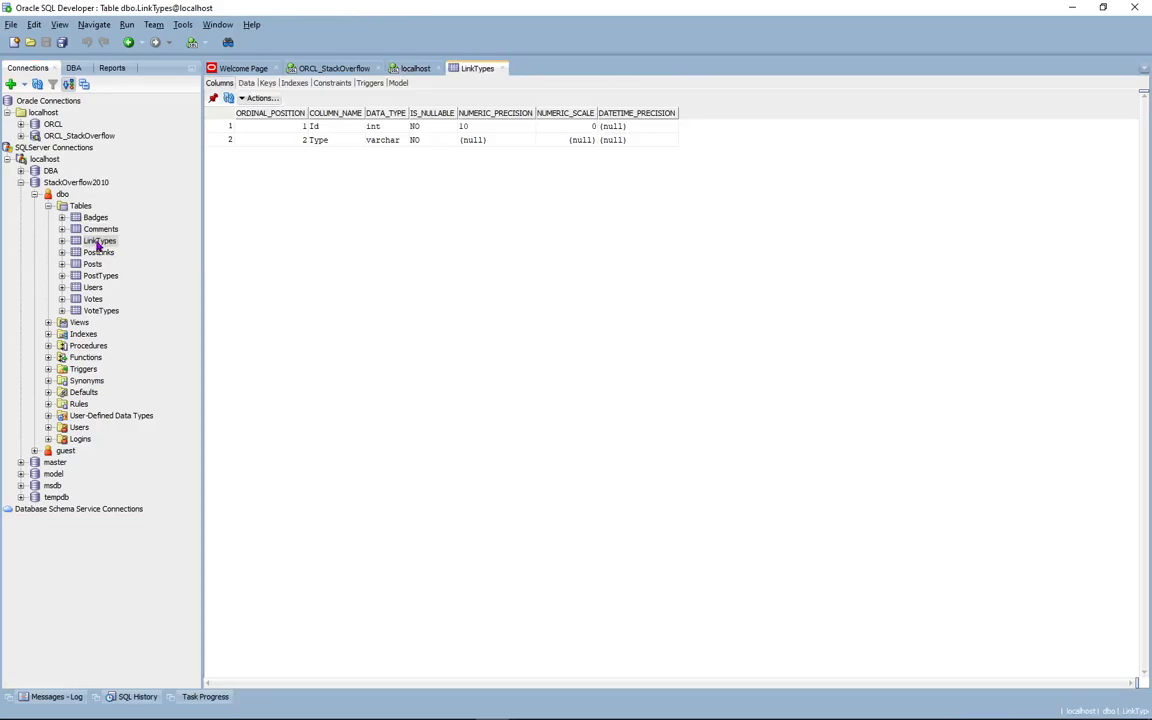
pyautogui.rightClick(112, 244)
pyautogui.click(140, 286)
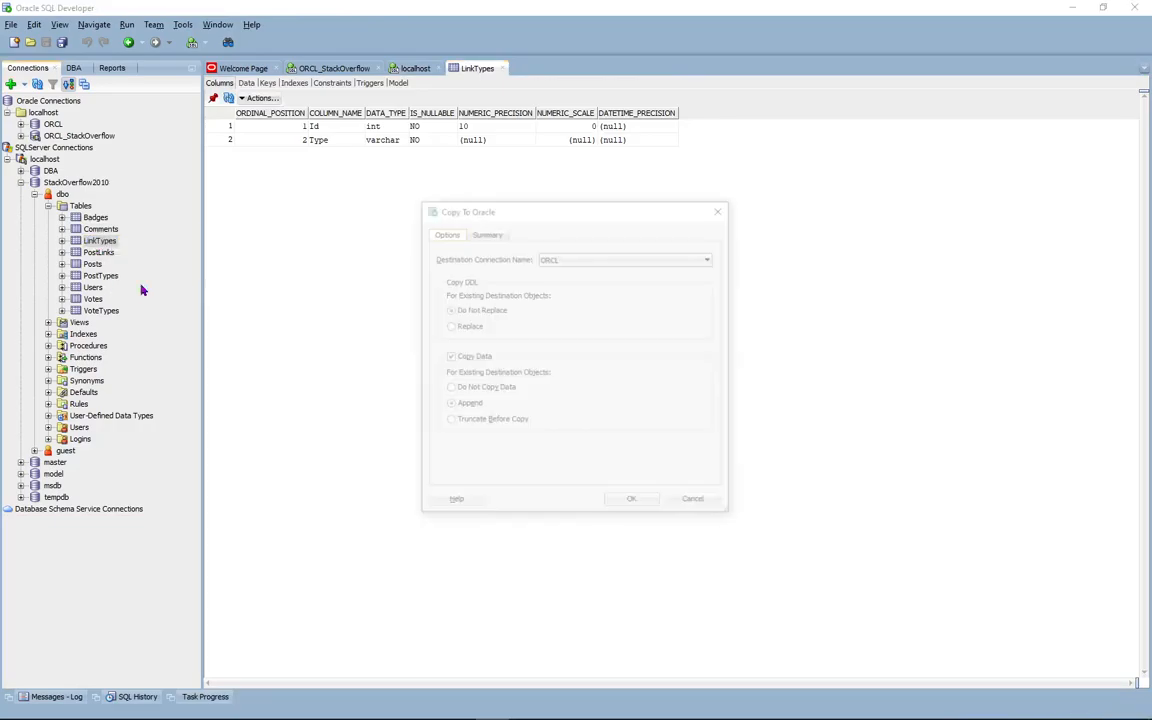
pyautogui.click(466, 326)
pyautogui.click(626, 257)
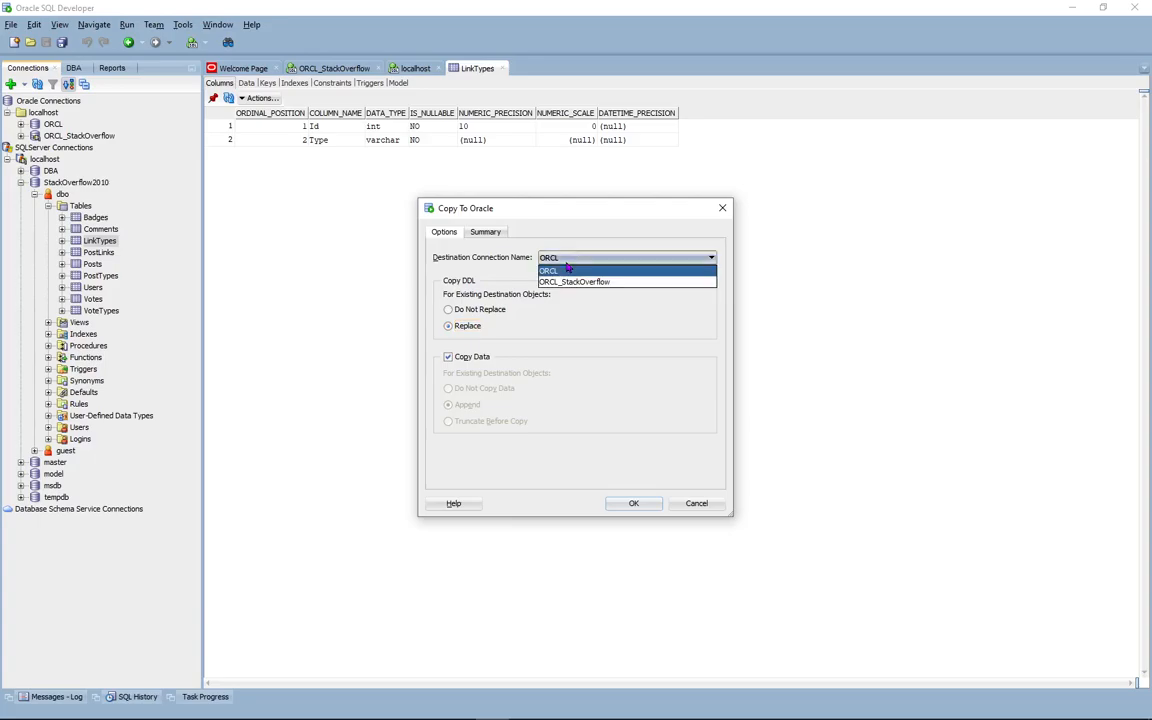
pyautogui.click(580, 278)
pyautogui.click(634, 504)
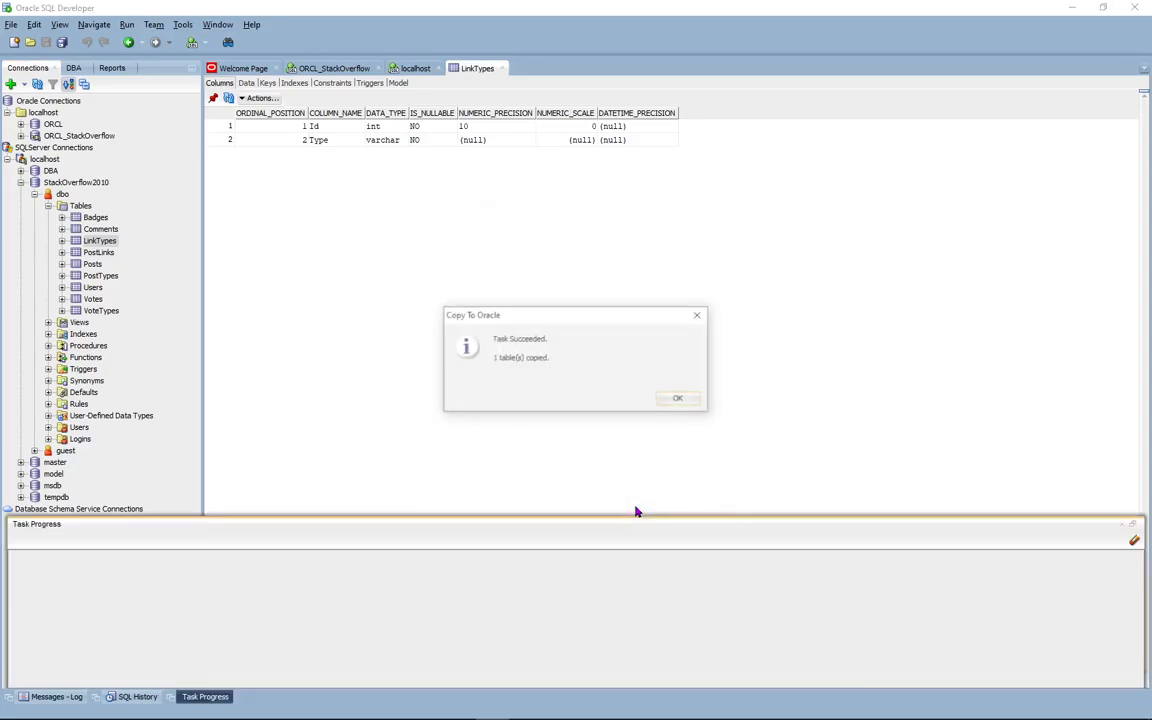
pyautogui.click(670, 400)
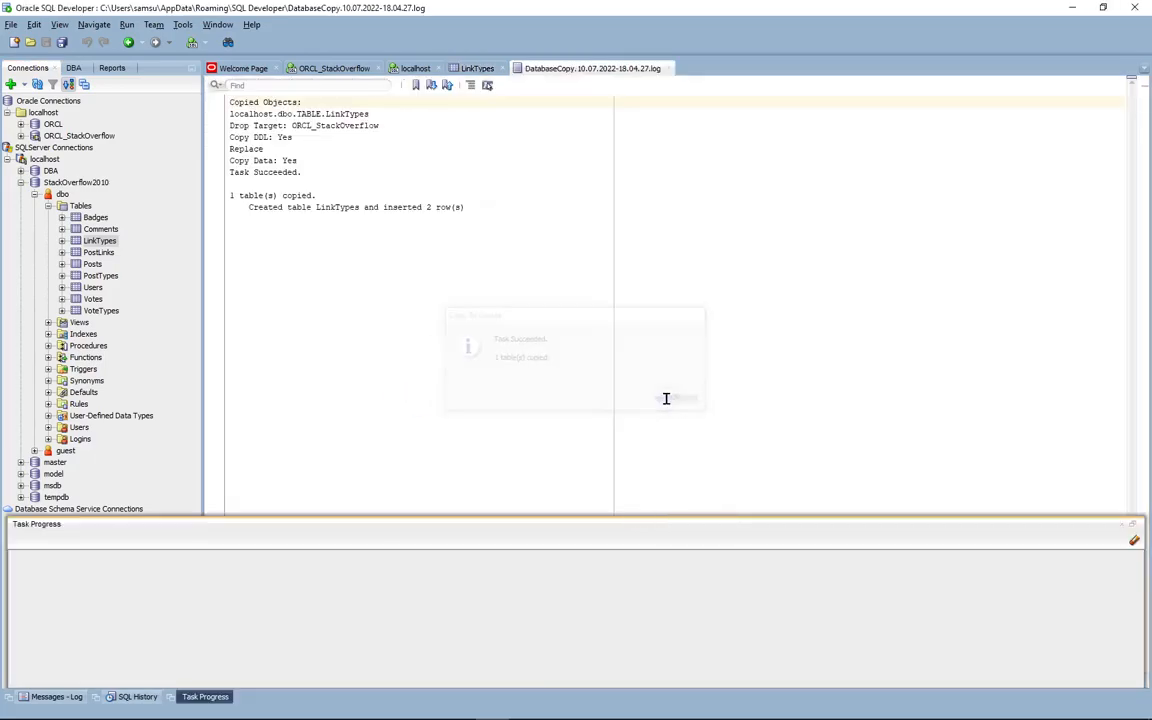
# Copy the PostLinks table with its data to ORCL_StackOverflow, using Replace for existing objects, and dismiss the result message.
pyautogui.click(97, 253)
pyautogui.rightClick(97, 253)
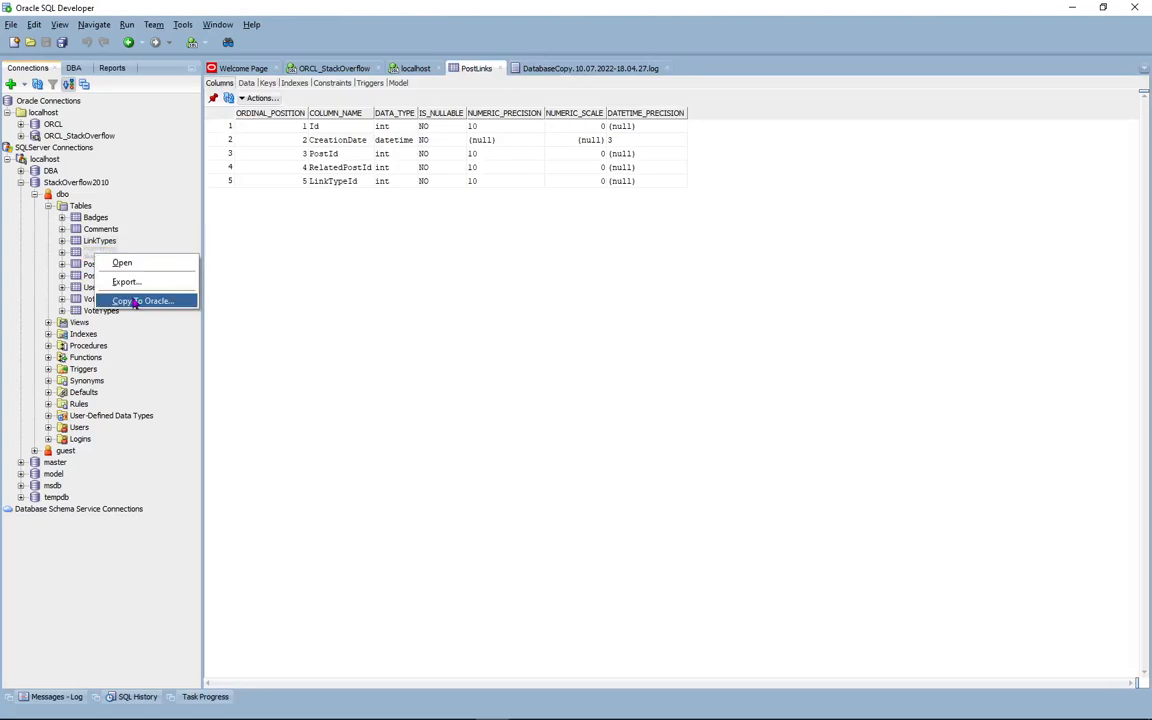
pyautogui.click(140, 300)
pyautogui.click(466, 326)
pyautogui.click(626, 257)
pyautogui.click(580, 280)
pyautogui.click(634, 504)
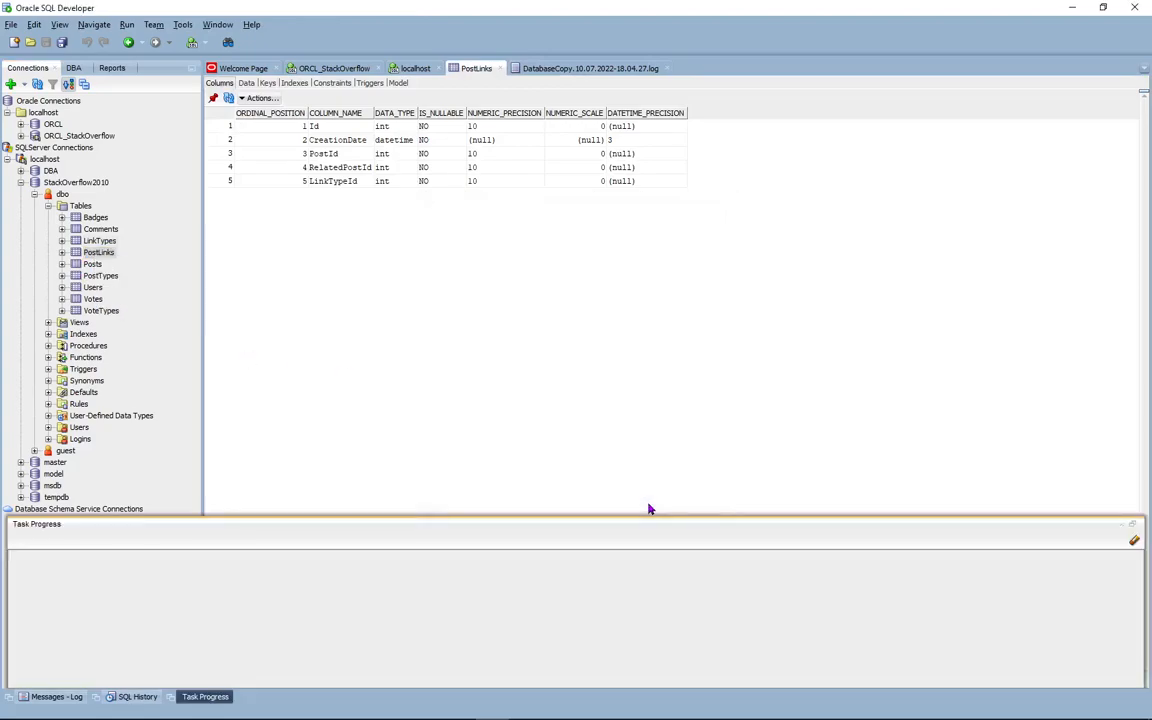
pyautogui.click(101, 276)
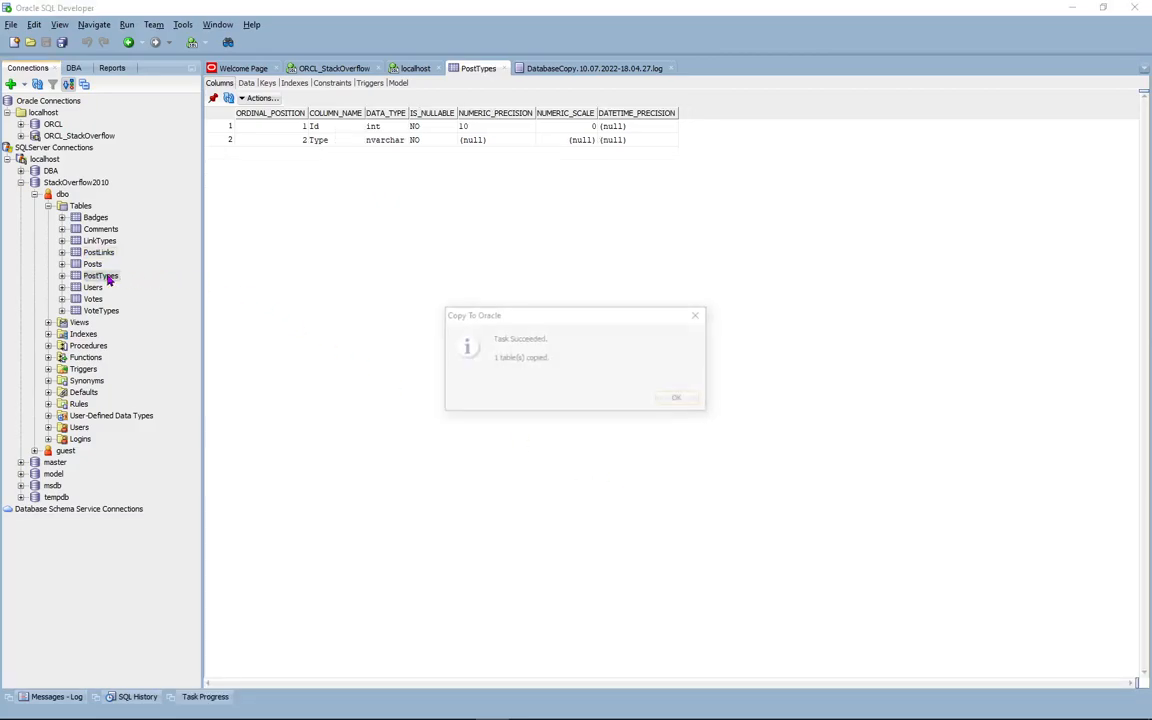
pyautogui.click(681, 401)
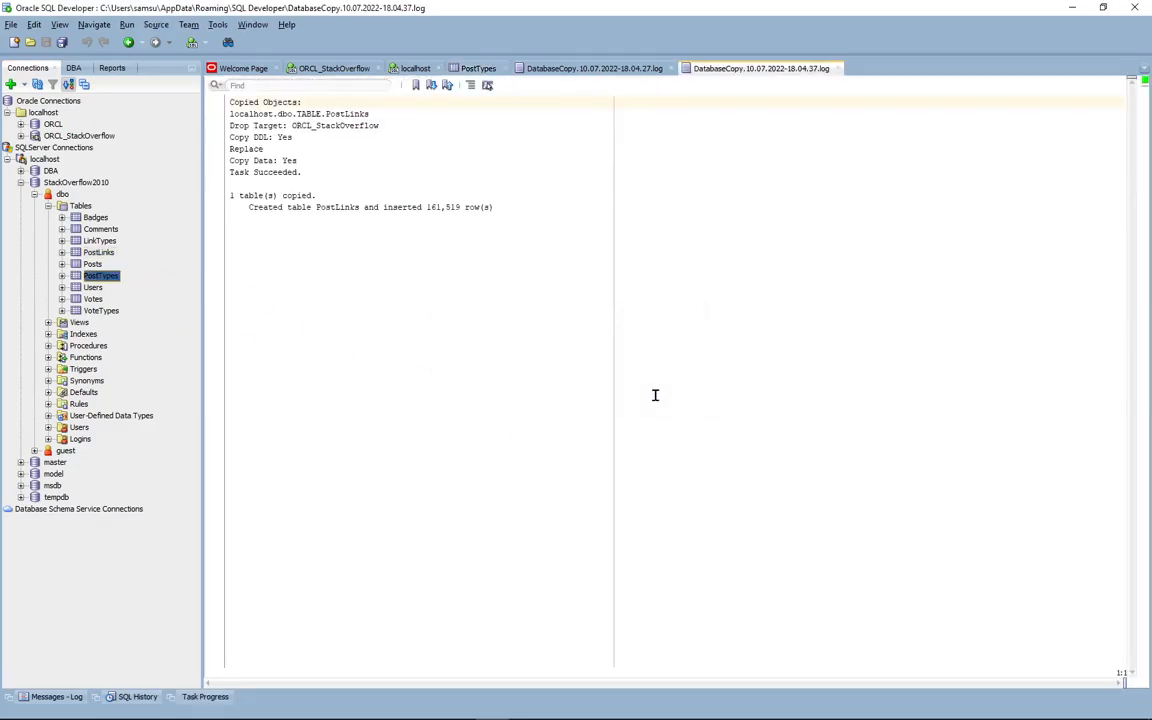
# Copy the PostTypes table with its data to the ORCL connection, using Replace for existing objects, and dismiss the result message.
pyautogui.rightClick(105, 277)
pyautogui.click(150, 323)
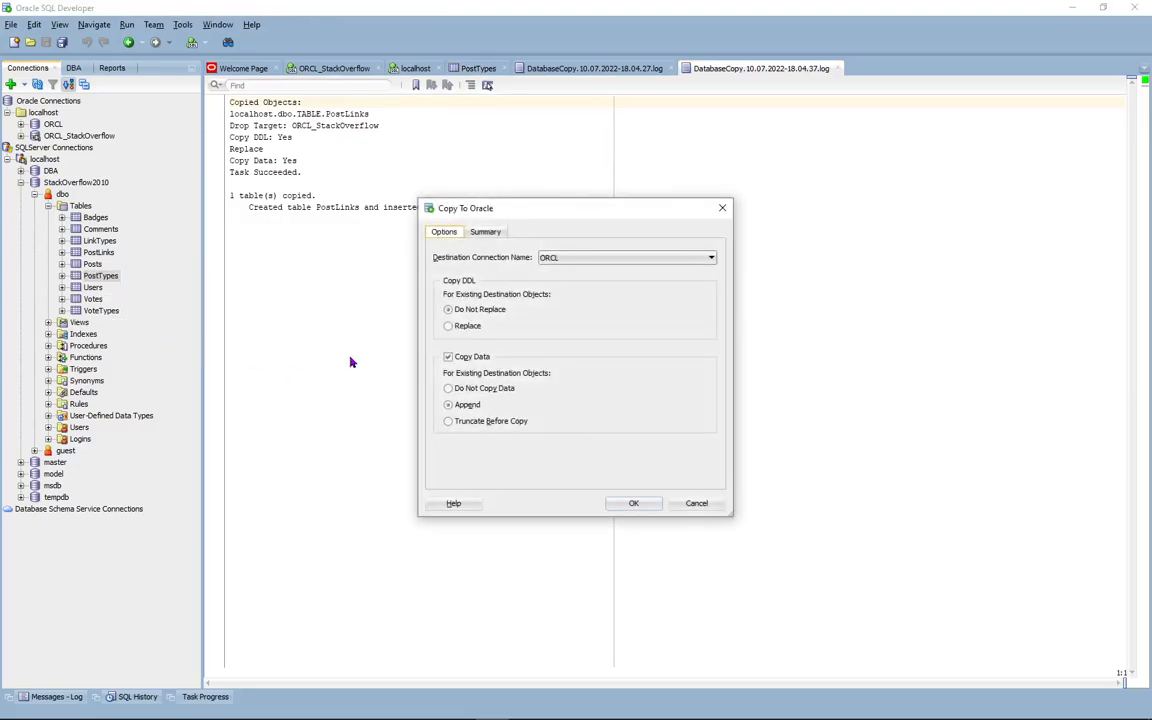
pyautogui.click(466, 331)
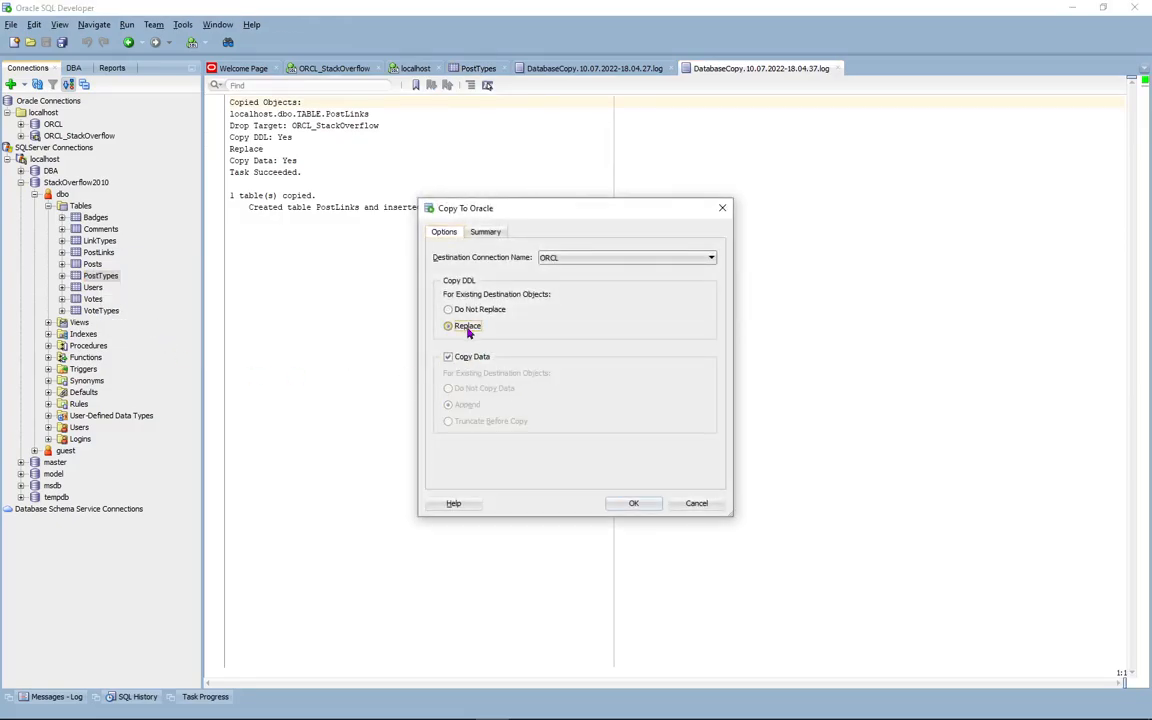
pyautogui.click(634, 504)
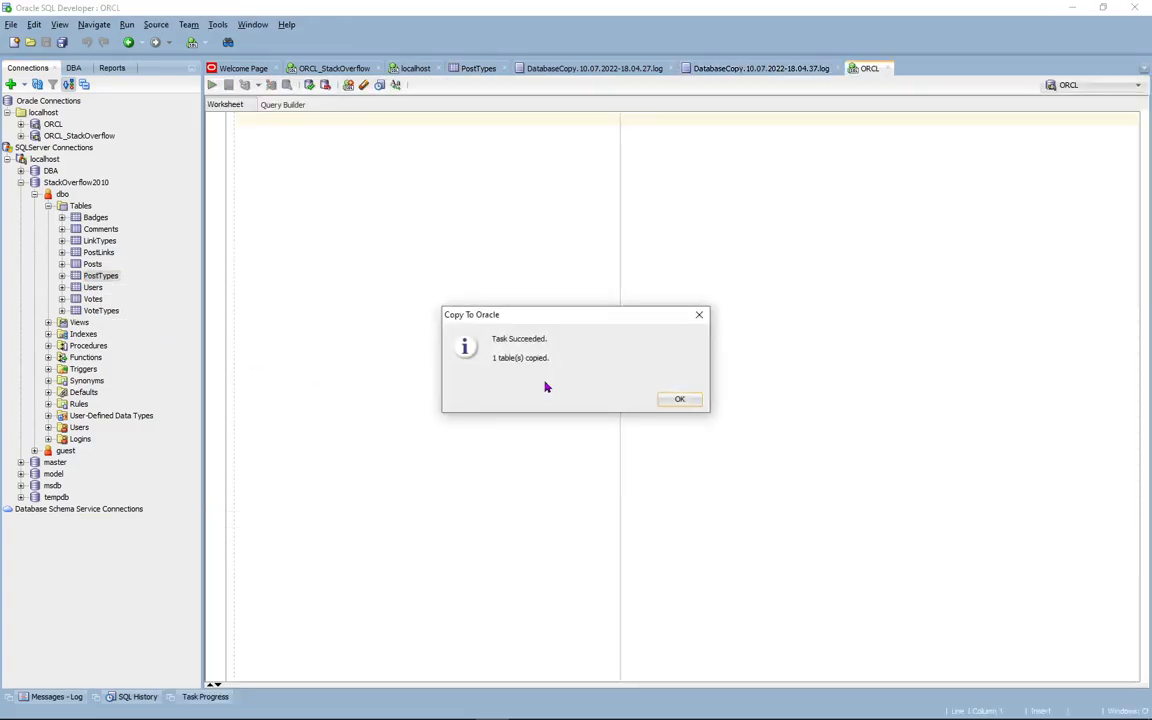
pyautogui.click(675, 399)
# Copy the Users table with its data to ORCL_StackOverflow, using Replace for existing objects.
pyautogui.click(93, 287)
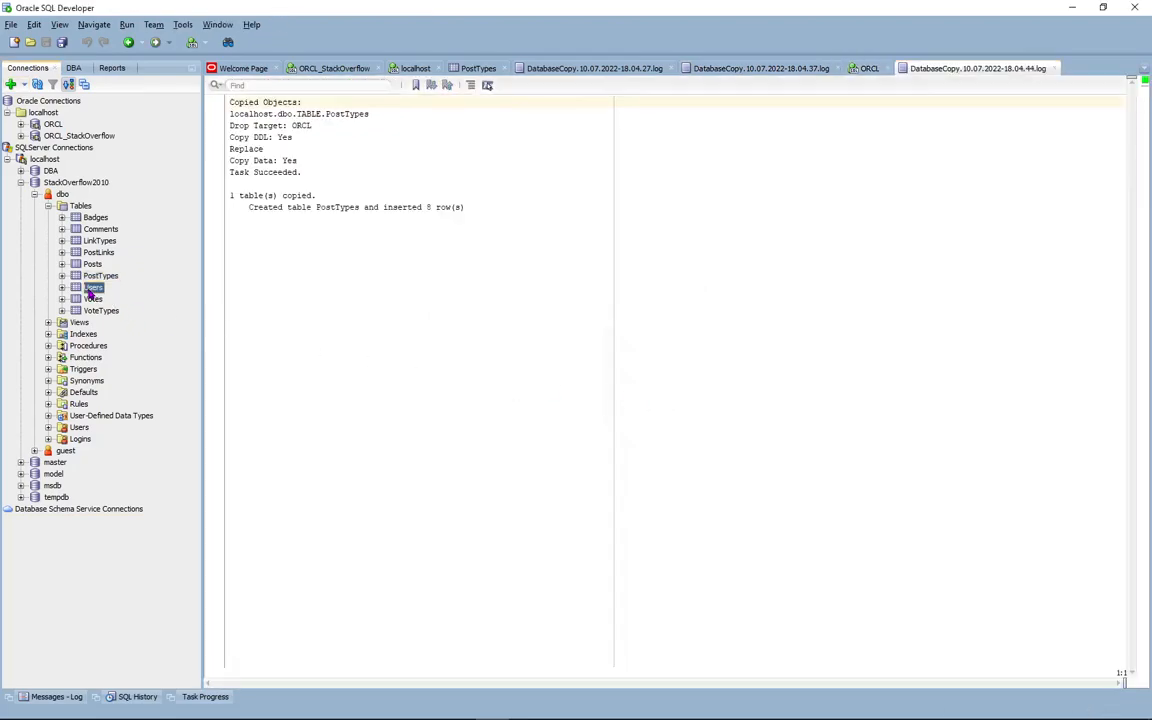
pyautogui.rightClick(97, 292)
pyautogui.click(134, 348)
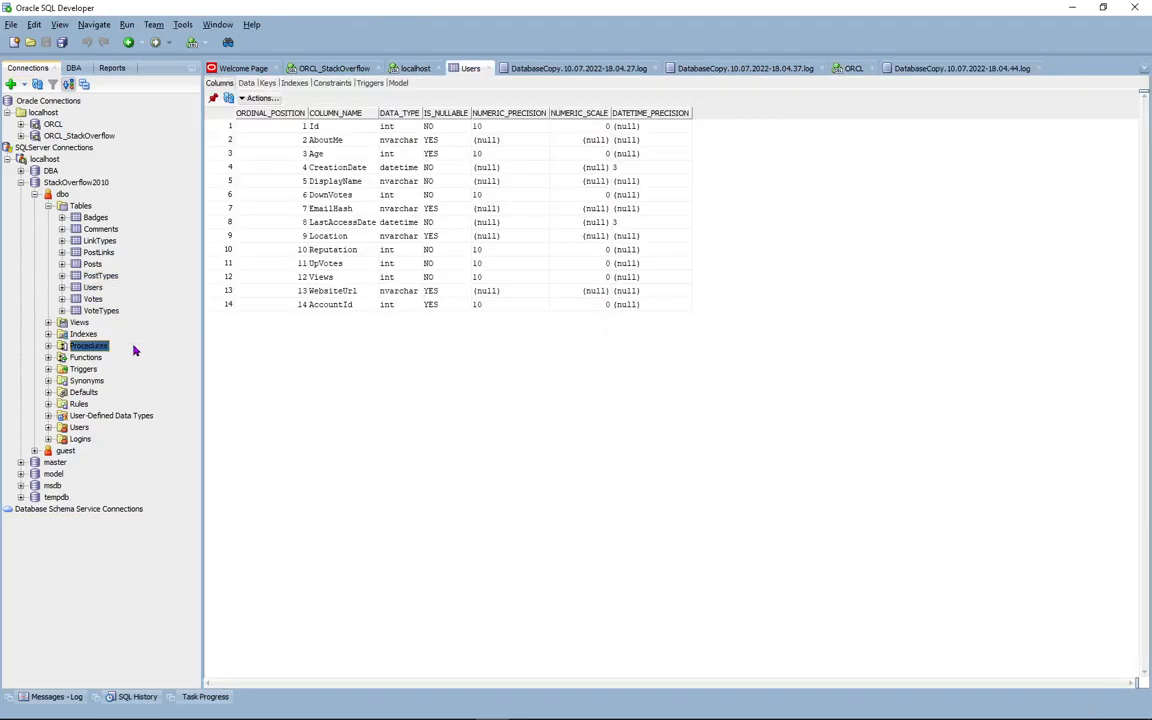
pyautogui.rightClick(102, 294)
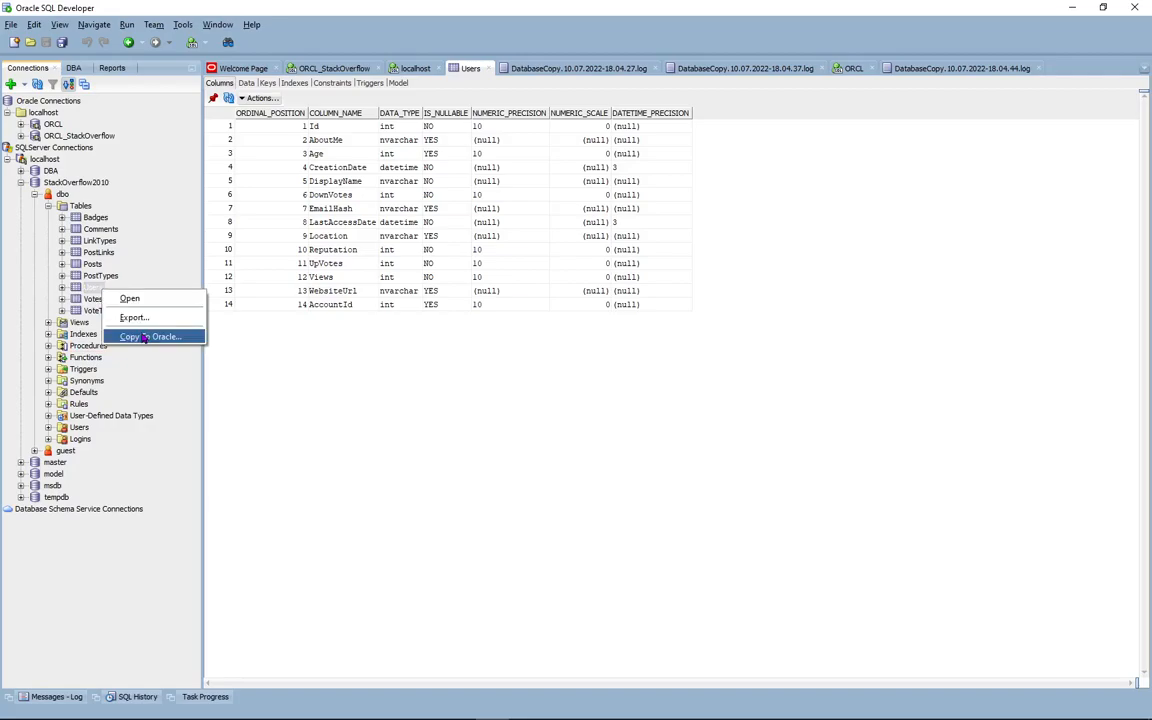
pyautogui.click(150, 337)
pyautogui.click(468, 326)
pyautogui.click(563, 262)
pyautogui.click(571, 283)
pyautogui.click(634, 504)
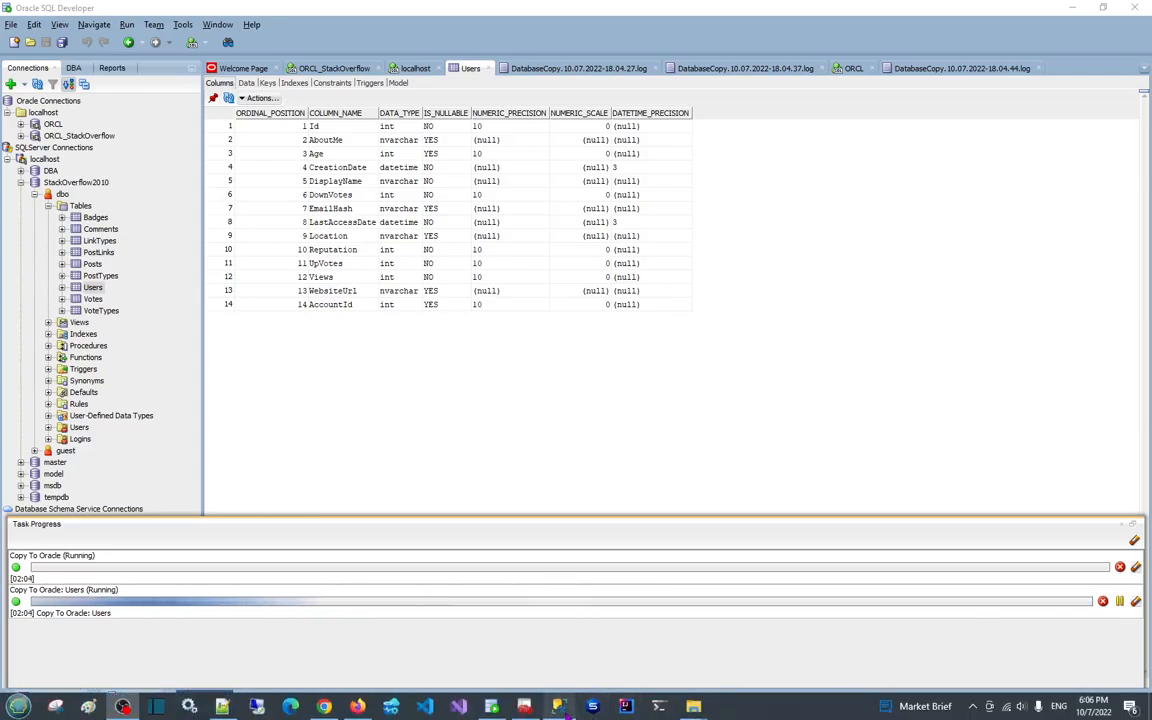
# Check the Users table's total space in SQL Server Management Studio, and dismiss the Users copy result message in SQL Developer.
pyautogui.click(559, 707)
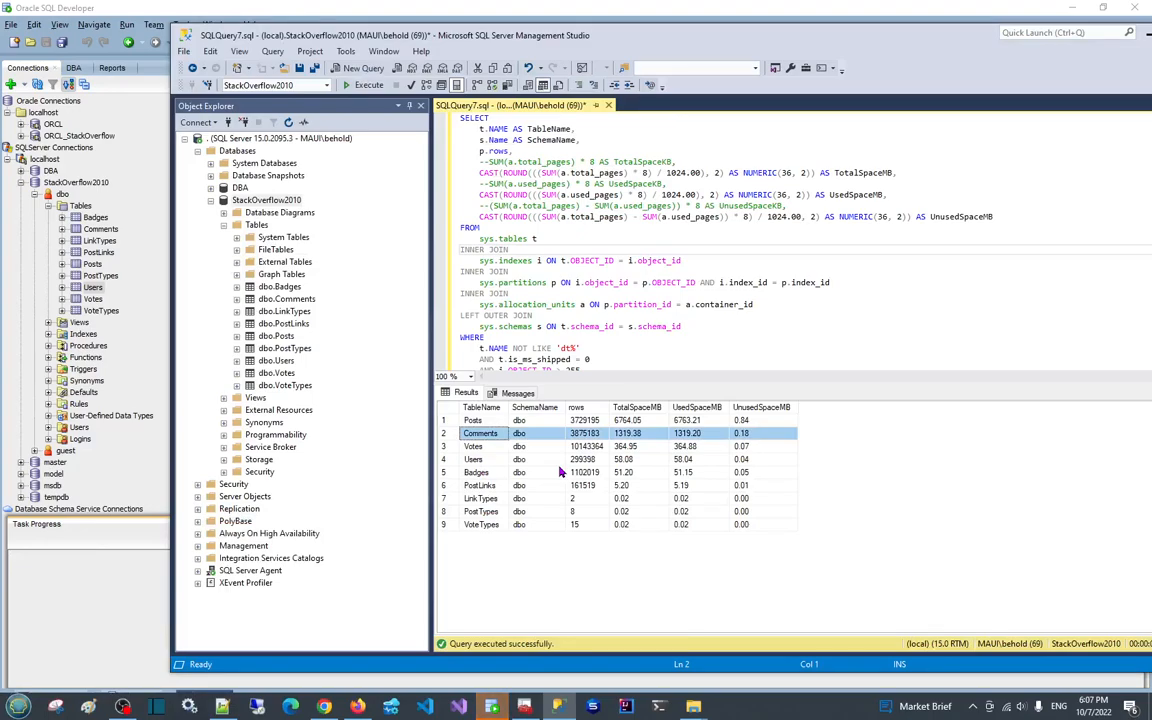
pyautogui.click(623, 461)
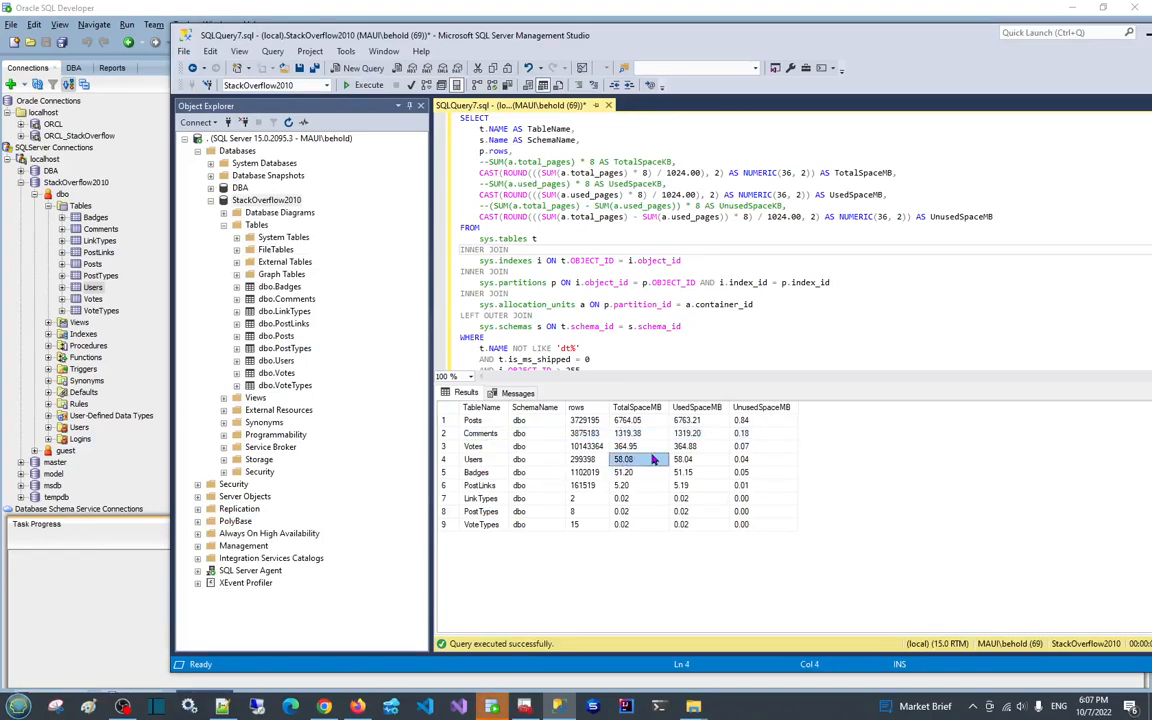
pyautogui.click(305, 18)
pyautogui.click(669, 399)
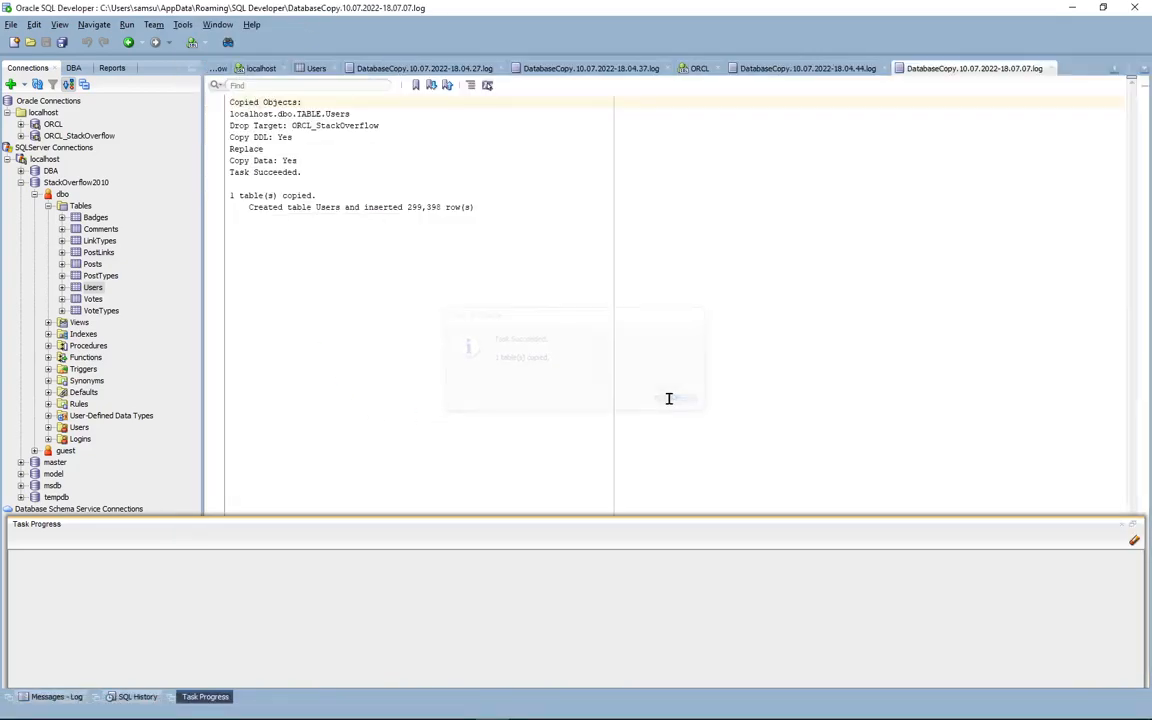
# Copy the Votes table with its data to ORCL_StackOverflow, using Replace for existing objects.
pyautogui.click(93, 299)
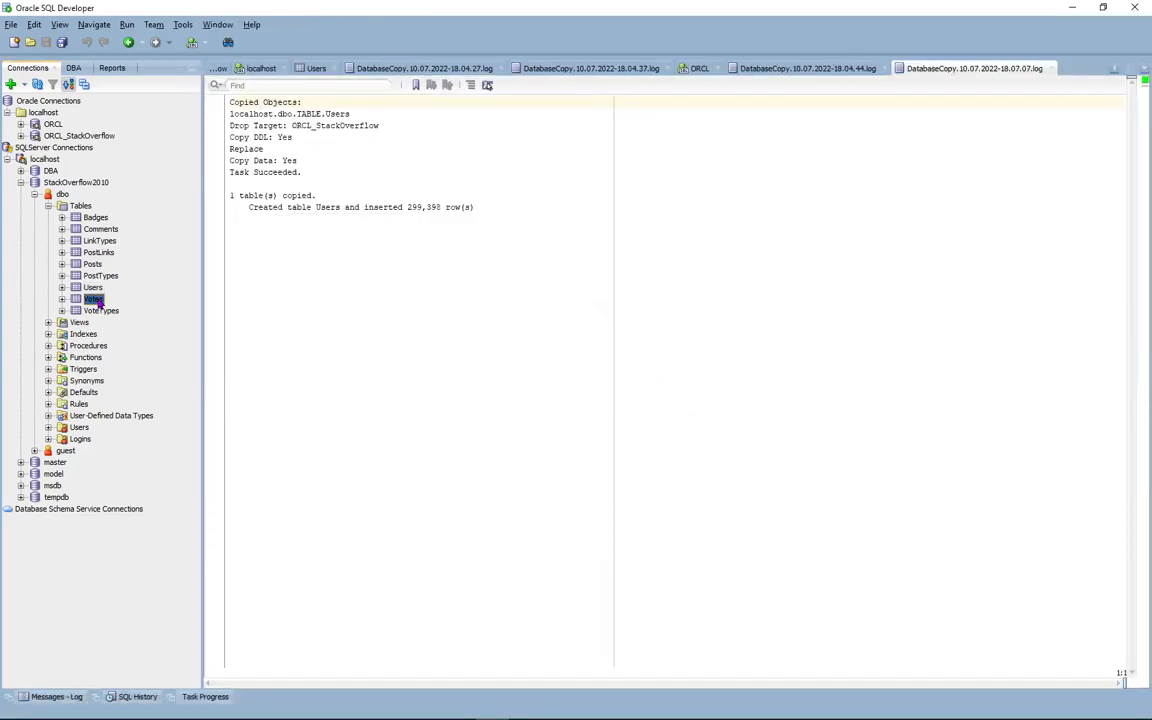
pyautogui.rightClick(97, 302)
pyautogui.click(133, 345)
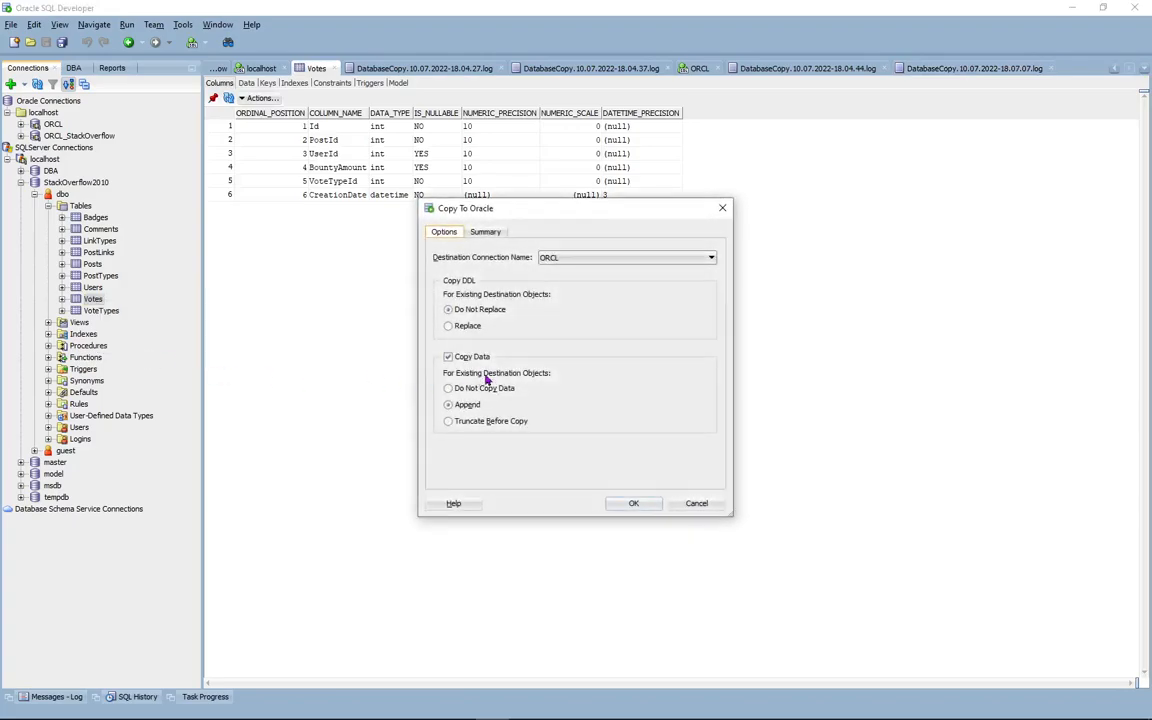
pyautogui.click(569, 258)
pyautogui.click(567, 279)
pyautogui.click(632, 504)
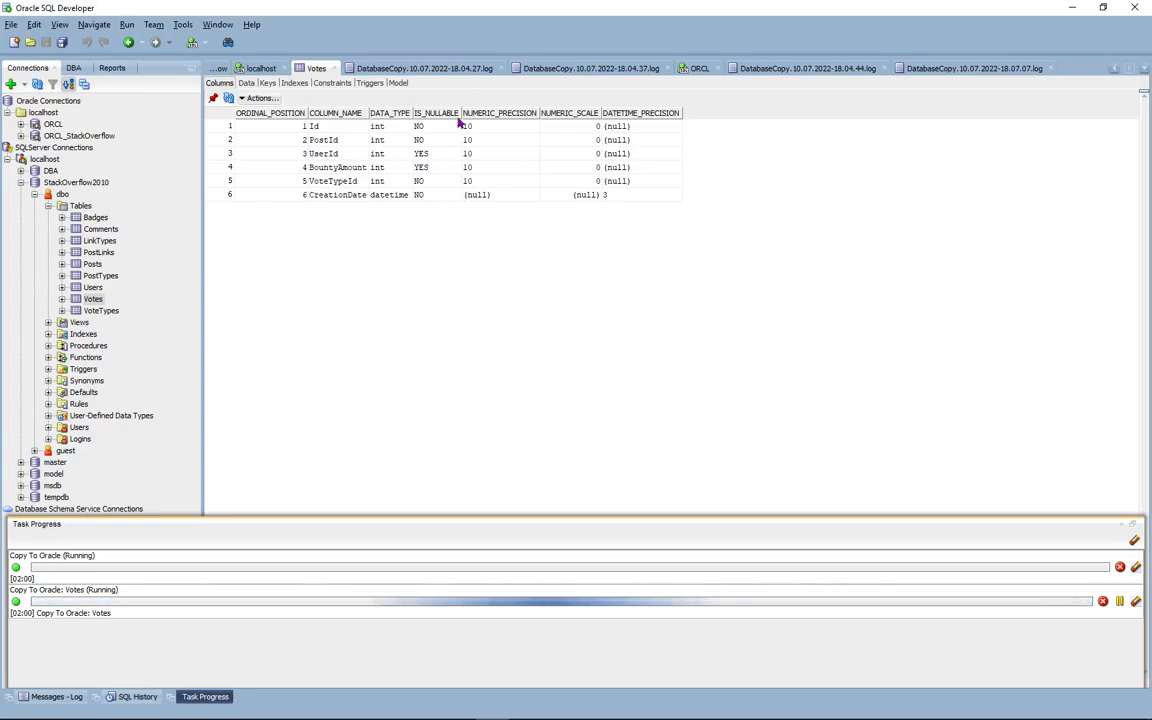
# Close the Votes table view, the ORCL worksheet and all open DatabaseCopy logs.
pyautogui.click(502, 69)
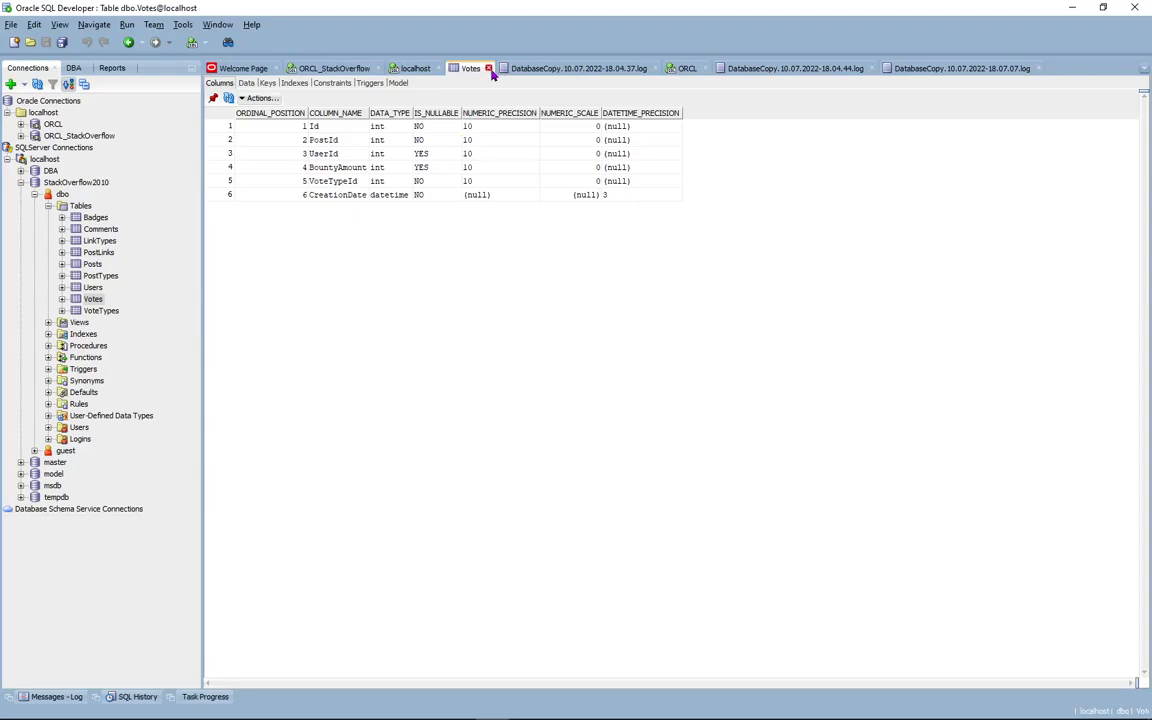
pyautogui.click(489, 68)
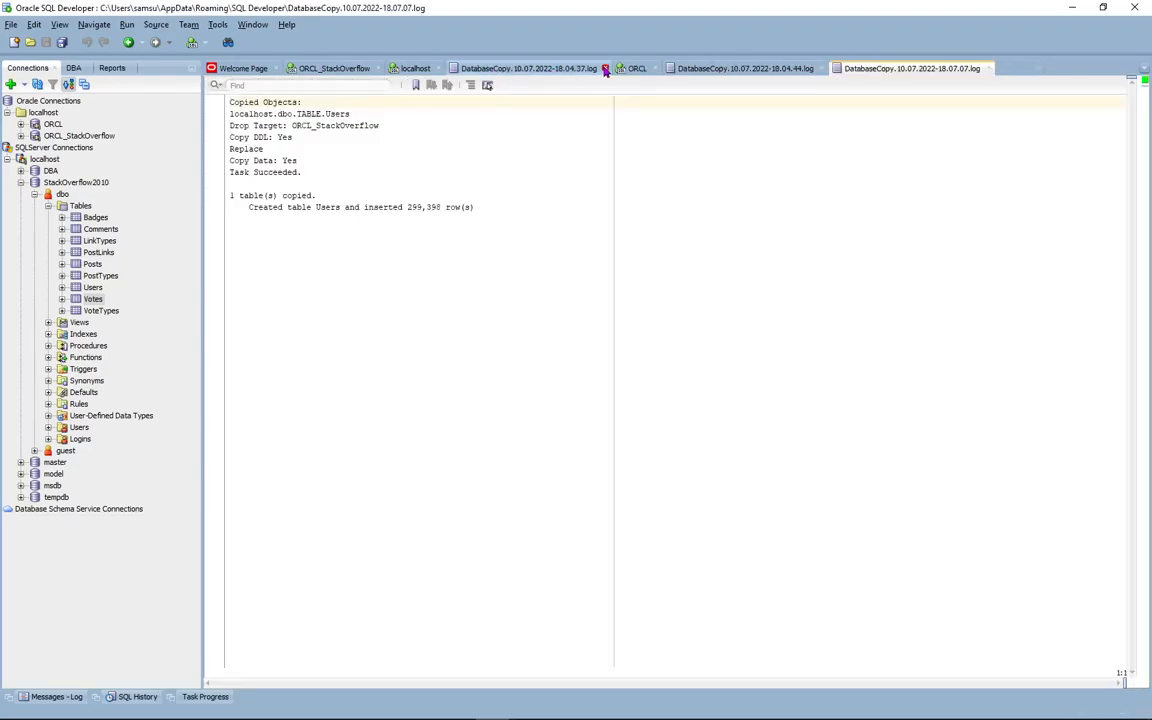
pyautogui.click(604, 69)
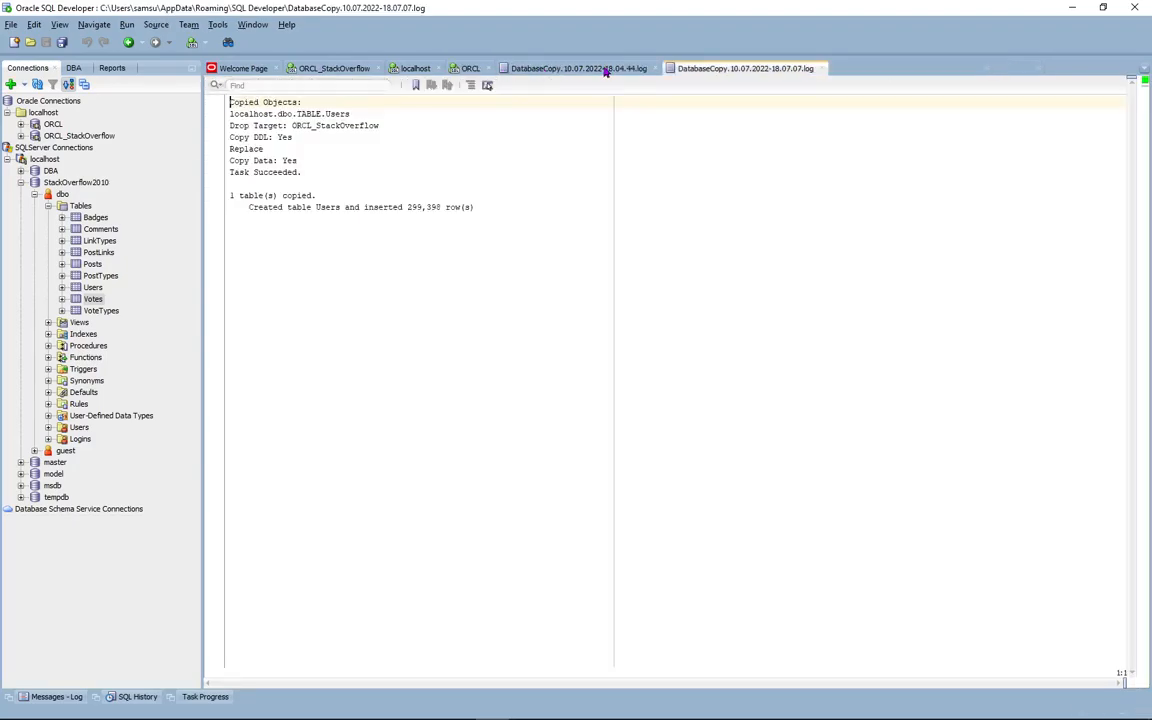
pyautogui.click(489, 68)
pyautogui.click(606, 69)
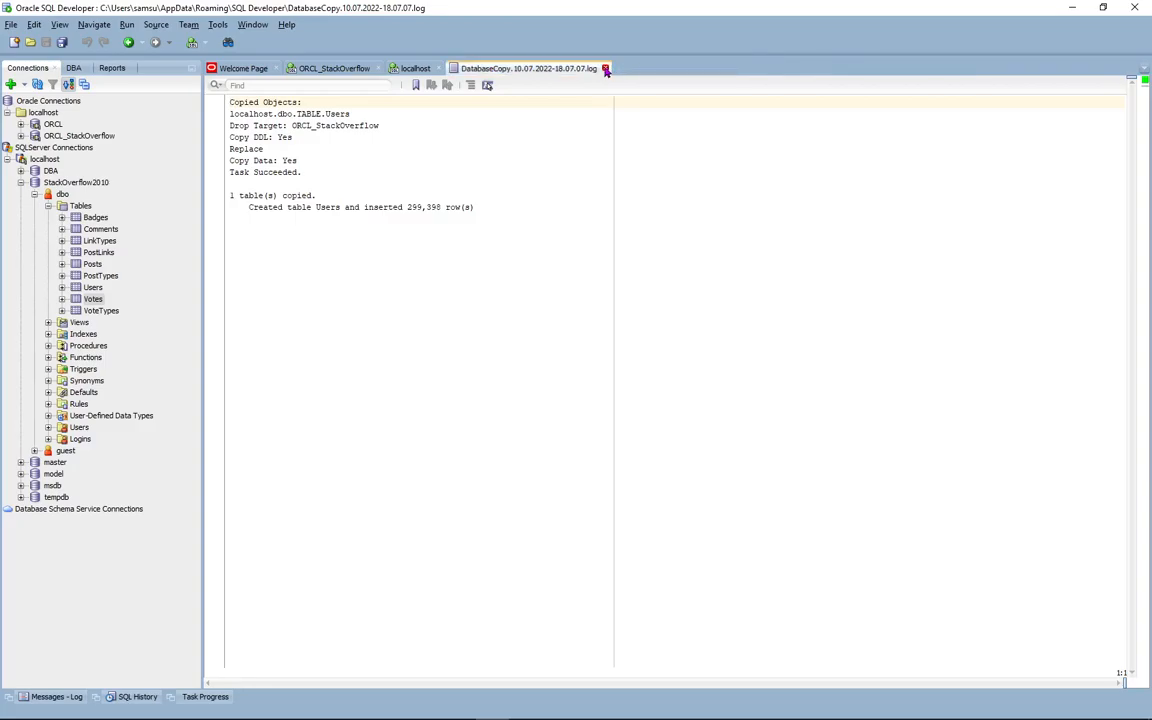
pyautogui.click(606, 69)
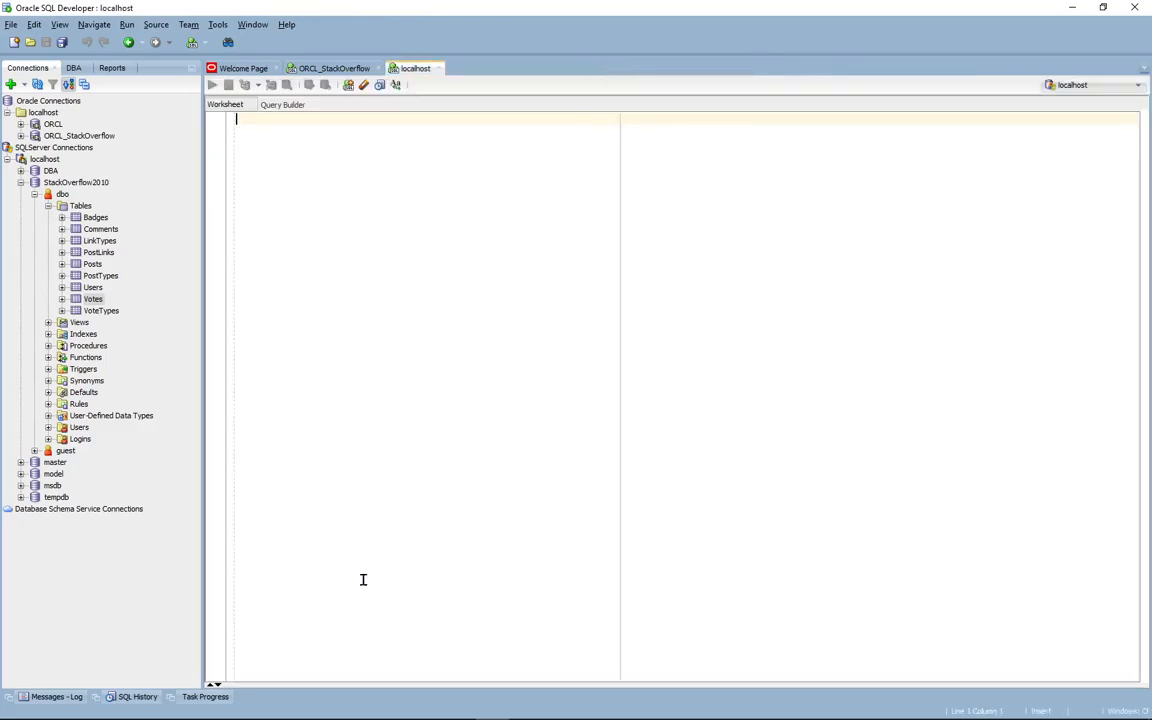
# Check the Votes copy's task progress and examine the Votes table's row count and sizes in SQL Server Management Studio.
pyautogui.click(216, 698)
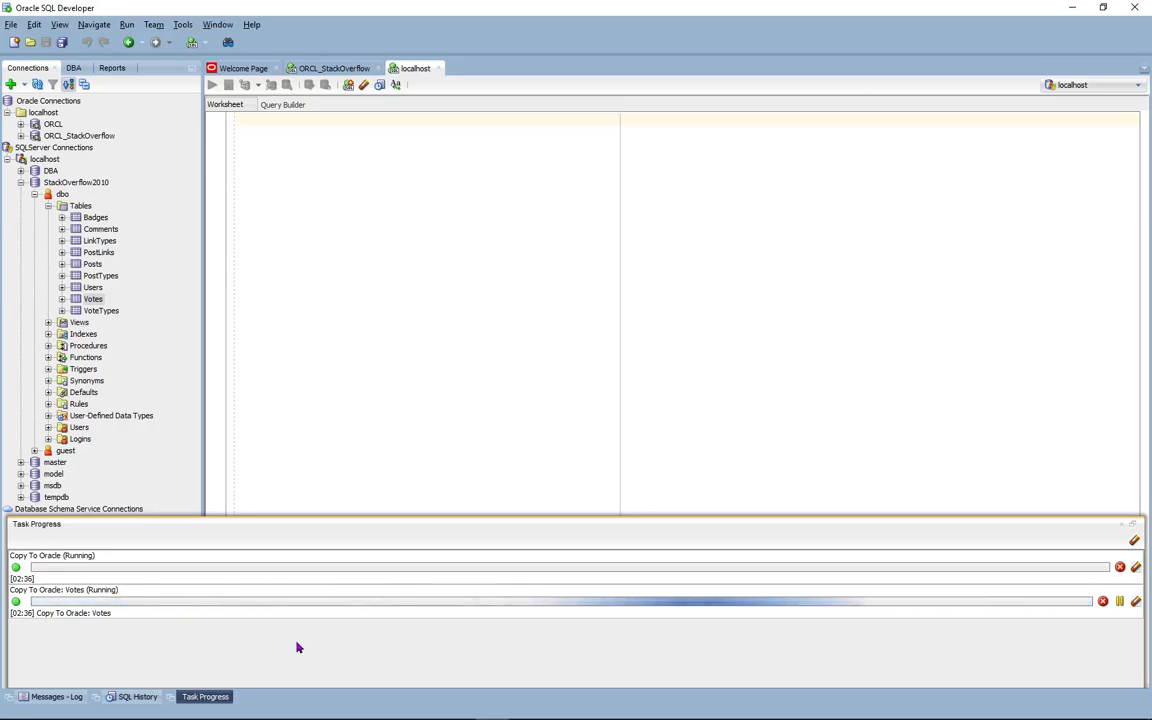
pyautogui.click(558, 712)
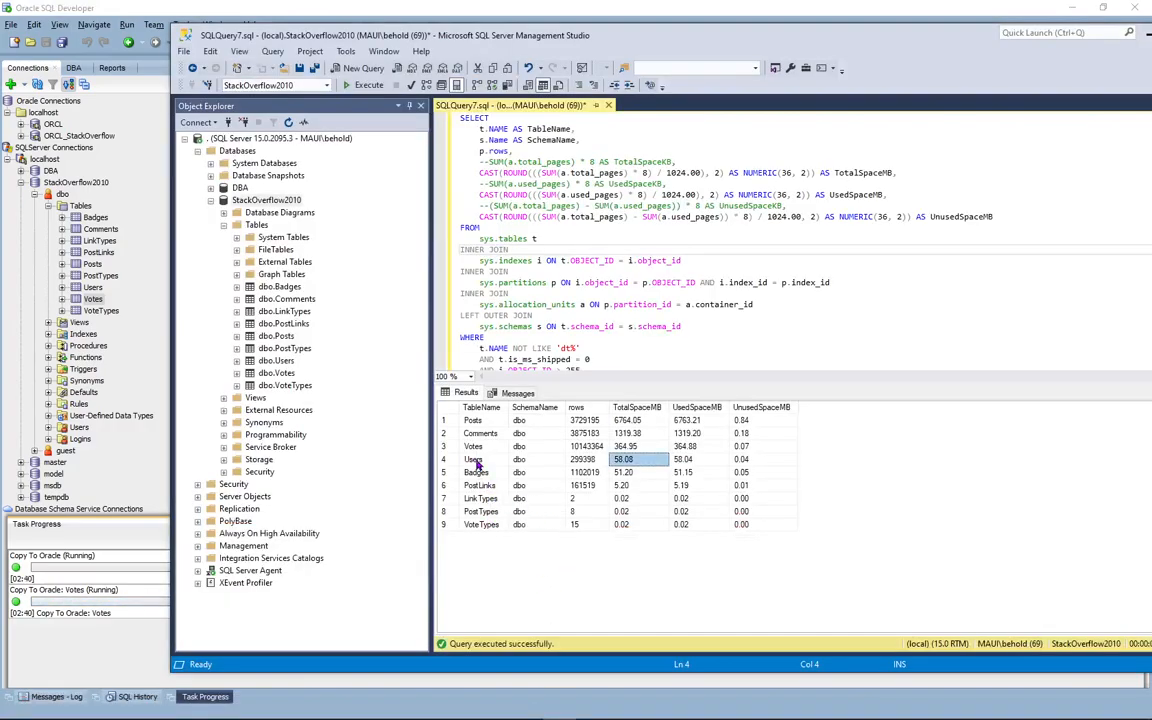
pyautogui.click(576, 447)
pyautogui.moveTo(698, 452); pyautogui.dragTo(742, 452)
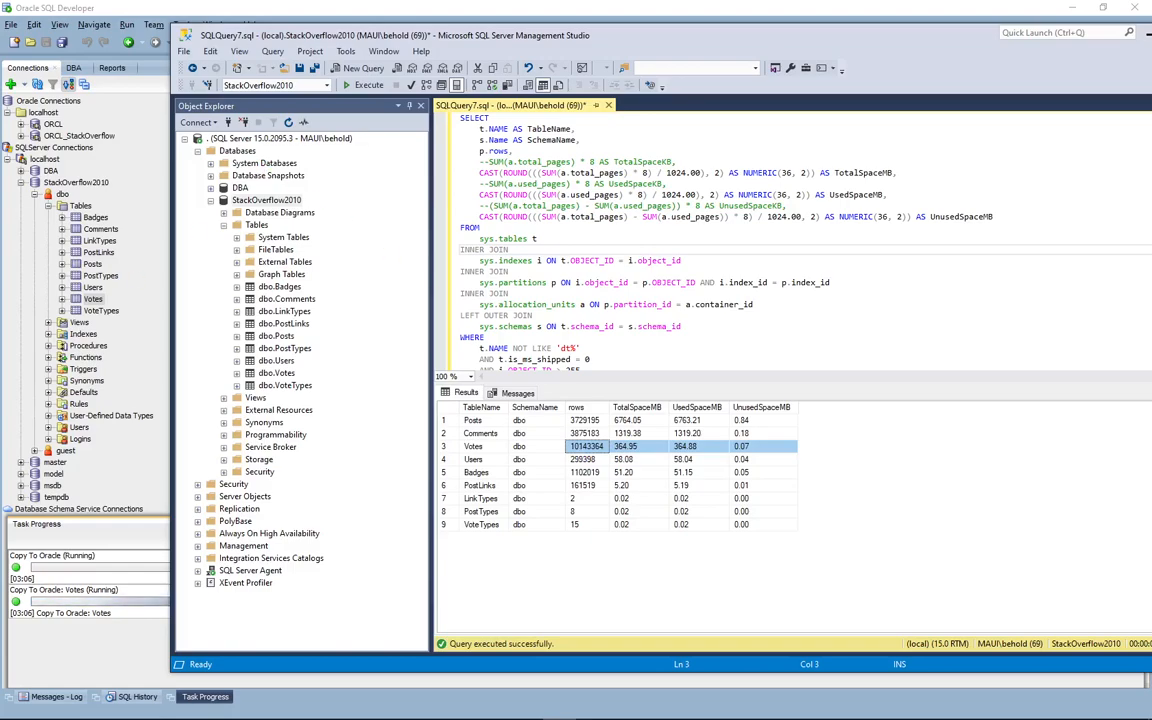
pyautogui.click(123, 718)
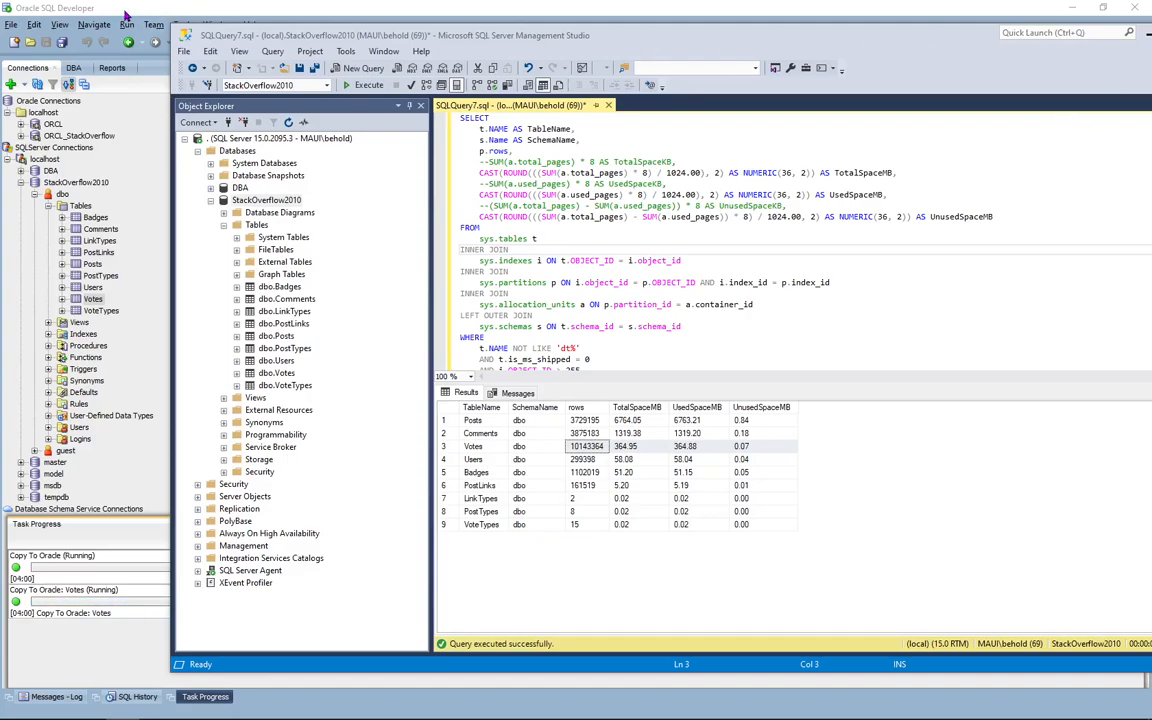
# Switch back to SQL Developer and expand the ORCL_StackOverflow connection to list its tables.
pyautogui.click(125, 14)
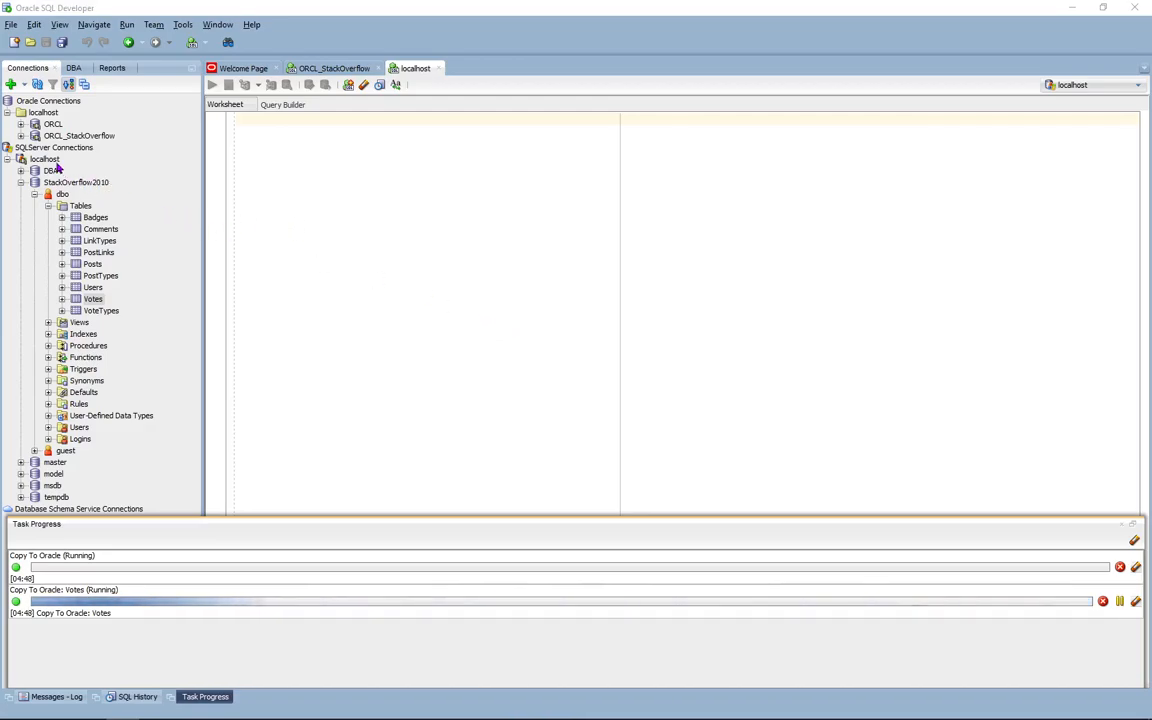
pyautogui.click(21, 136)
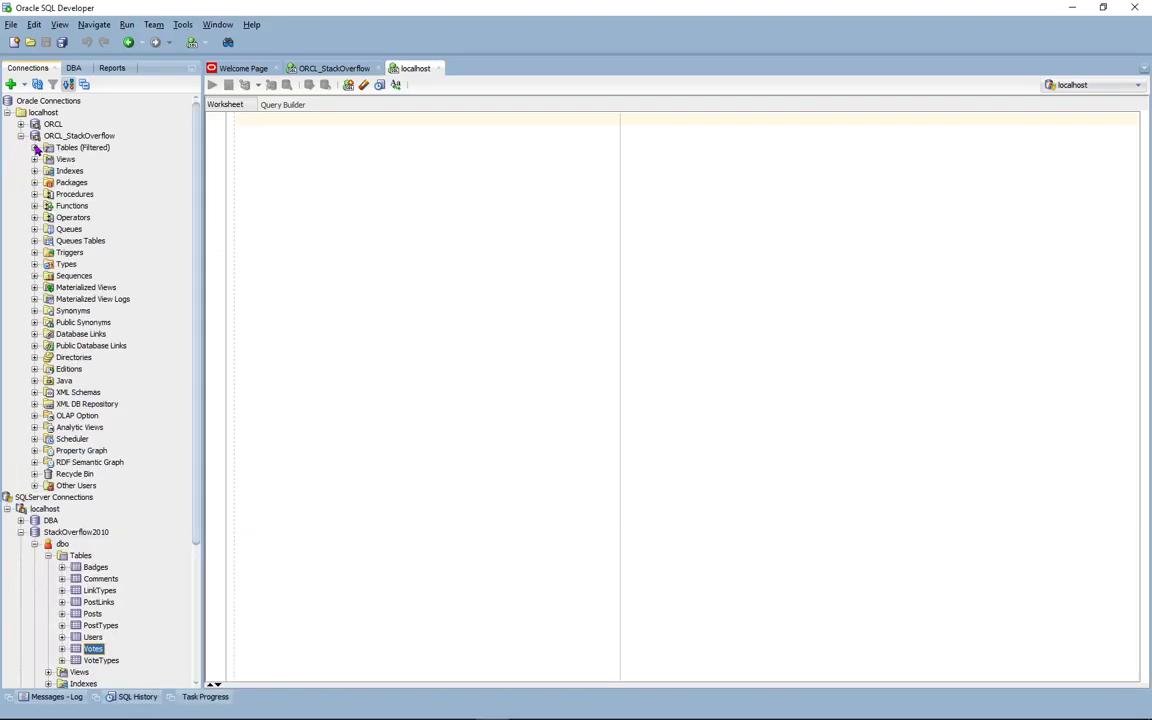
pyautogui.click(34, 147)
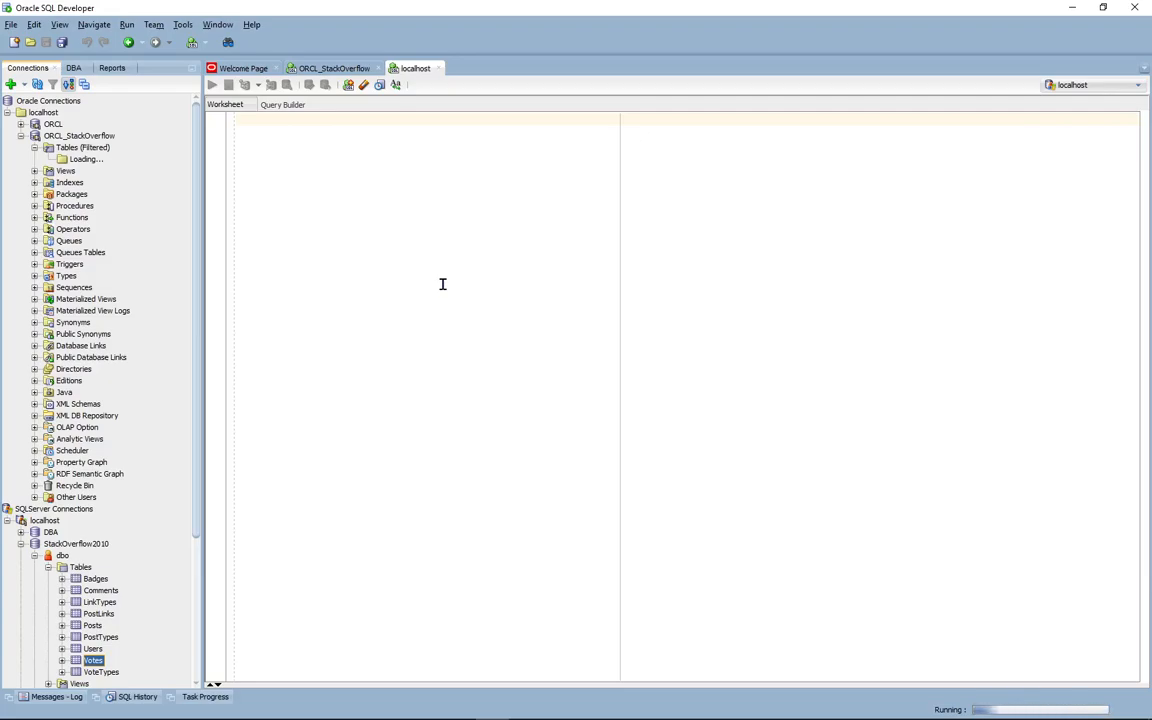
# Enter "sel" in the localhost worksheet and dismiss the Votes copy result message.
pyautogui.click(386, 196)
pyautogui.write('sel')
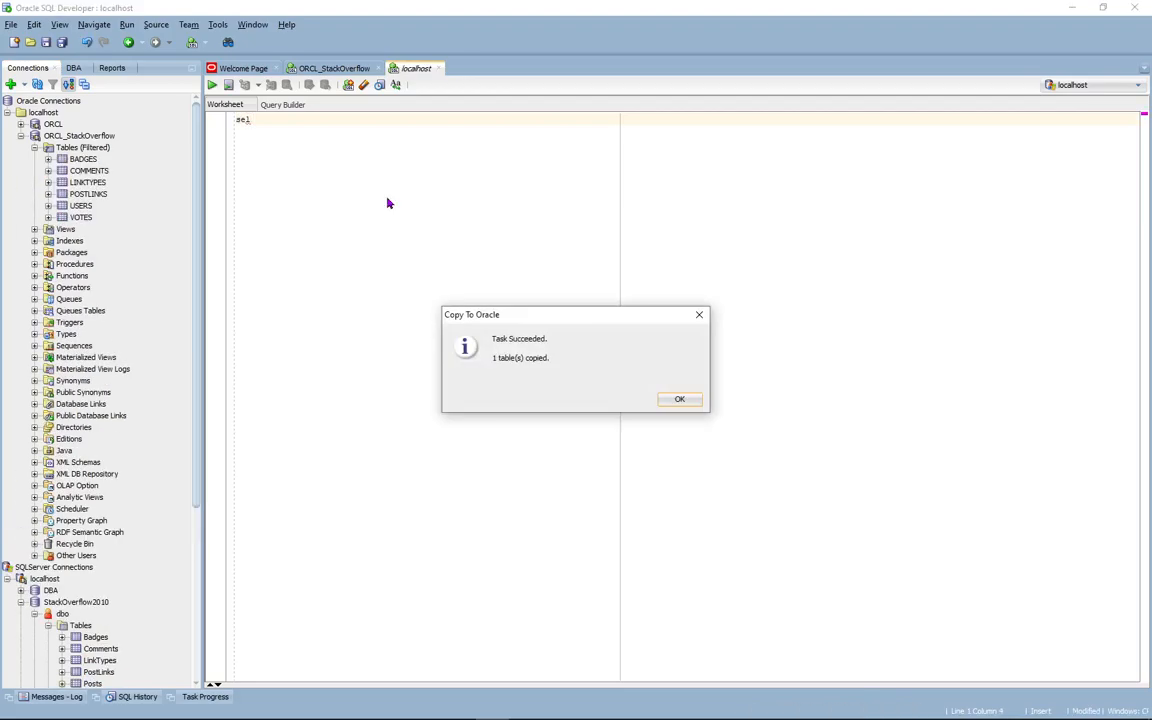
pyautogui.click(677, 399)
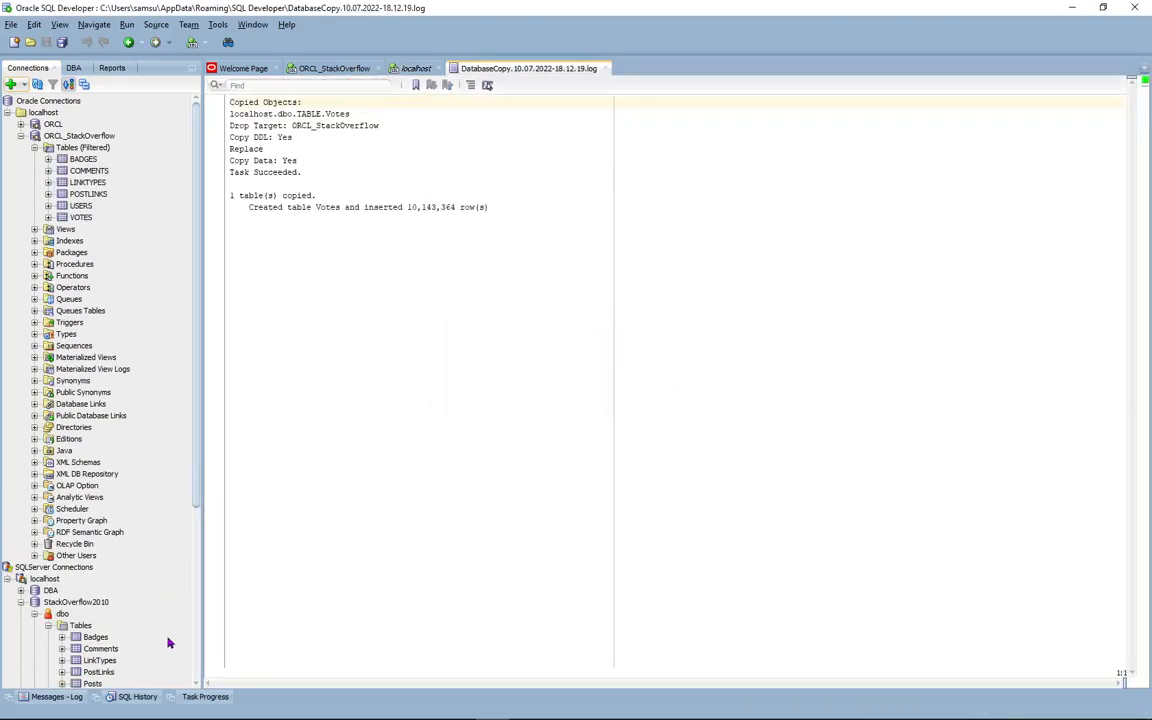
# Examine the task progress and the inserted row count in the Votes copy log, and review the StackOverflow2010 source tables.
pyautogui.click(203, 697)
pyautogui.click(369, 304)
pyautogui.moveTo(406, 207); pyautogui.dragTo(504, 213)
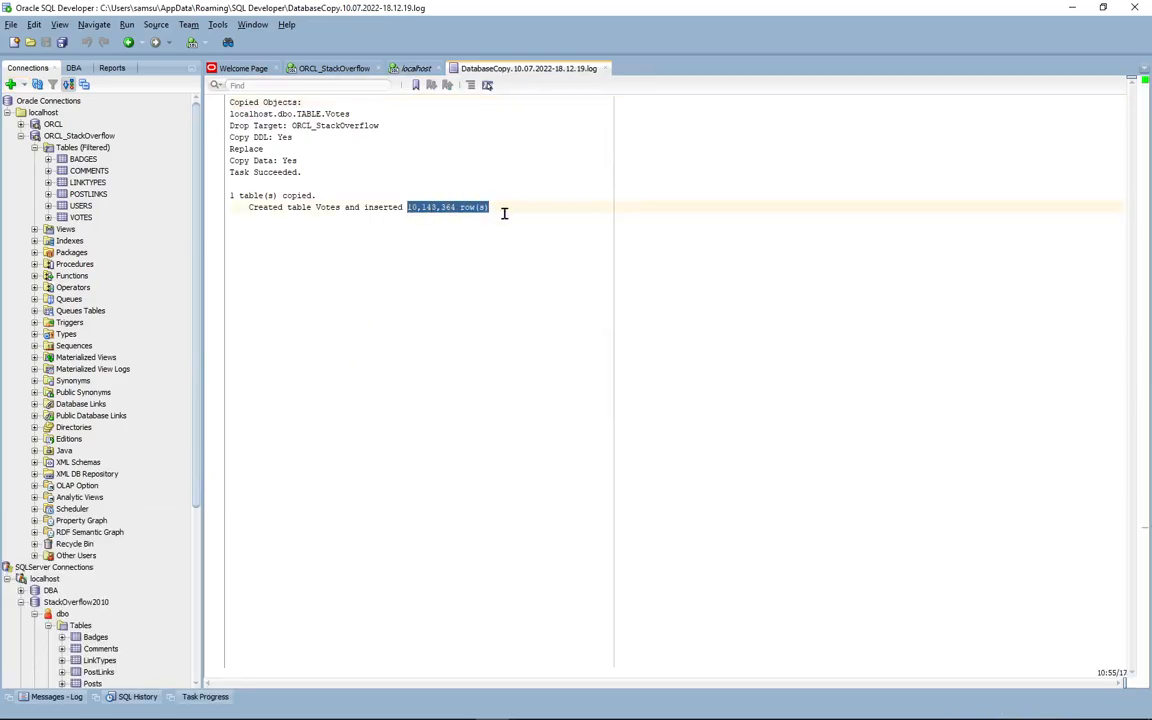
pyautogui.click(205, 697)
pyautogui.click(350, 375)
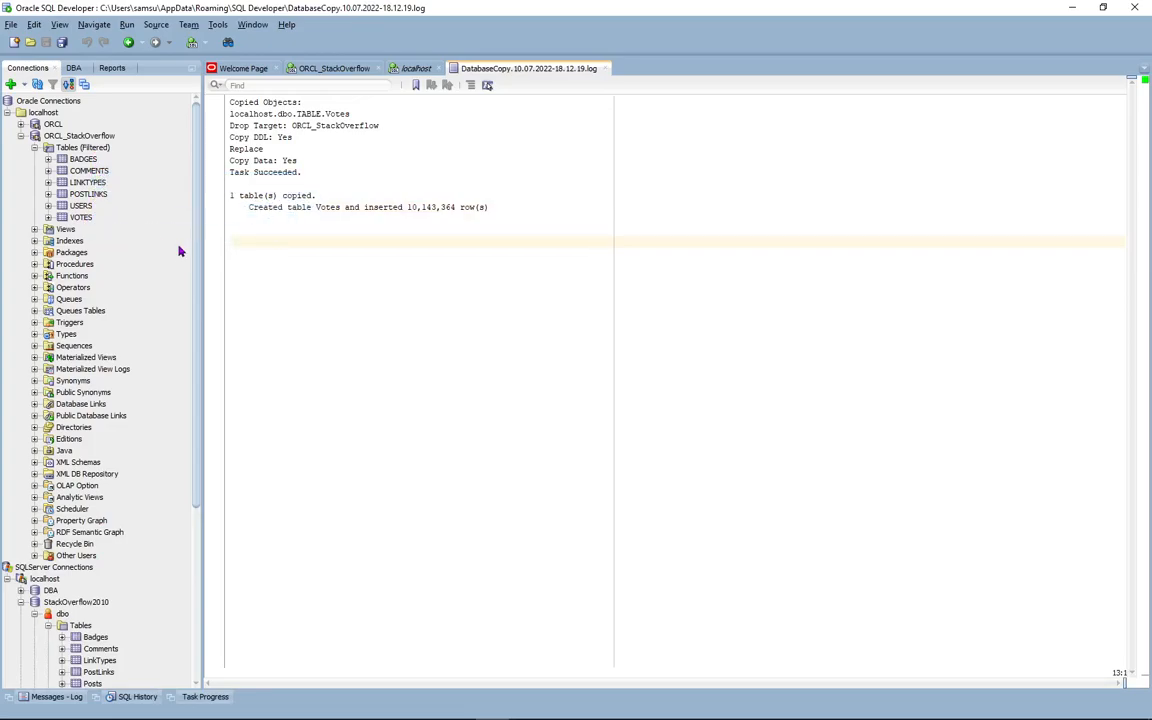
pyautogui.moveTo(196, 398); pyautogui.dragTo(197, 570)
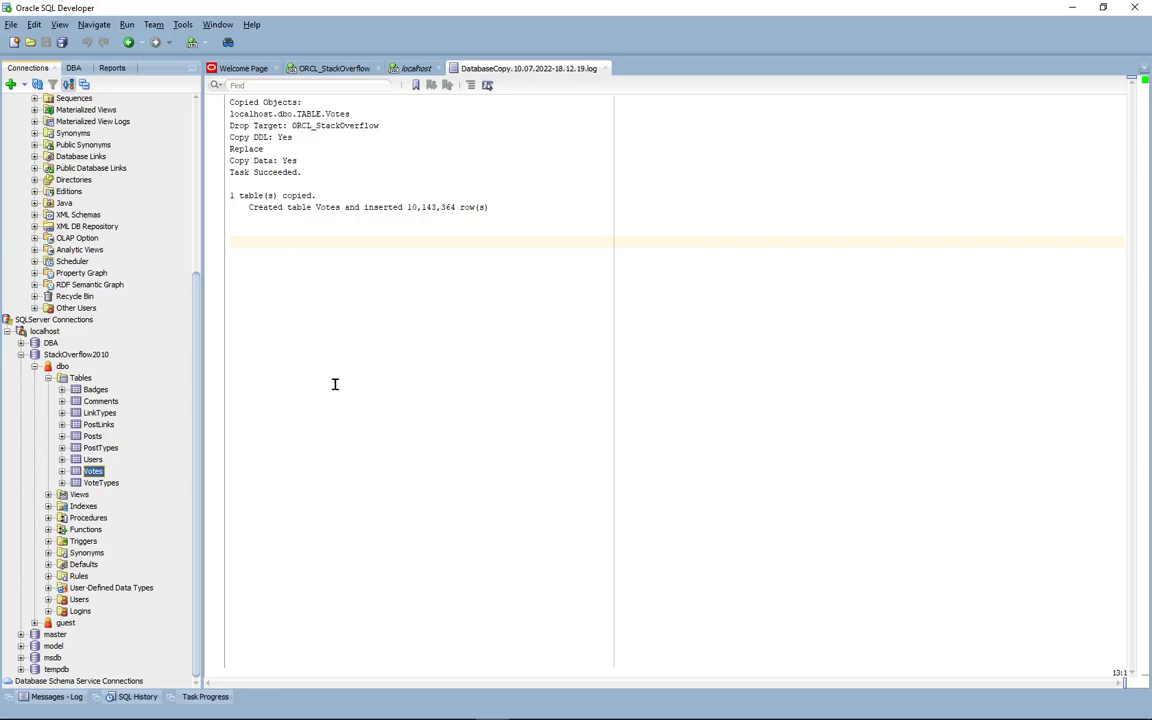
pyautogui.moveTo(406, 207); pyautogui.dragTo(415, 372)
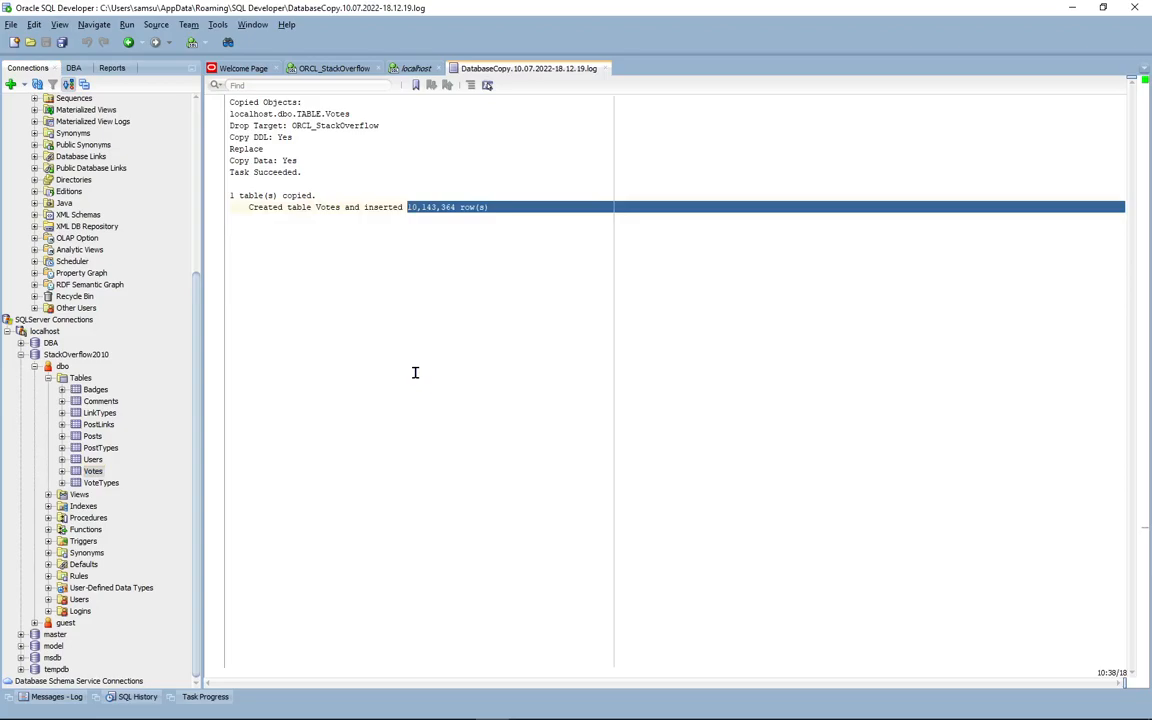
pyautogui.click(410, 379)
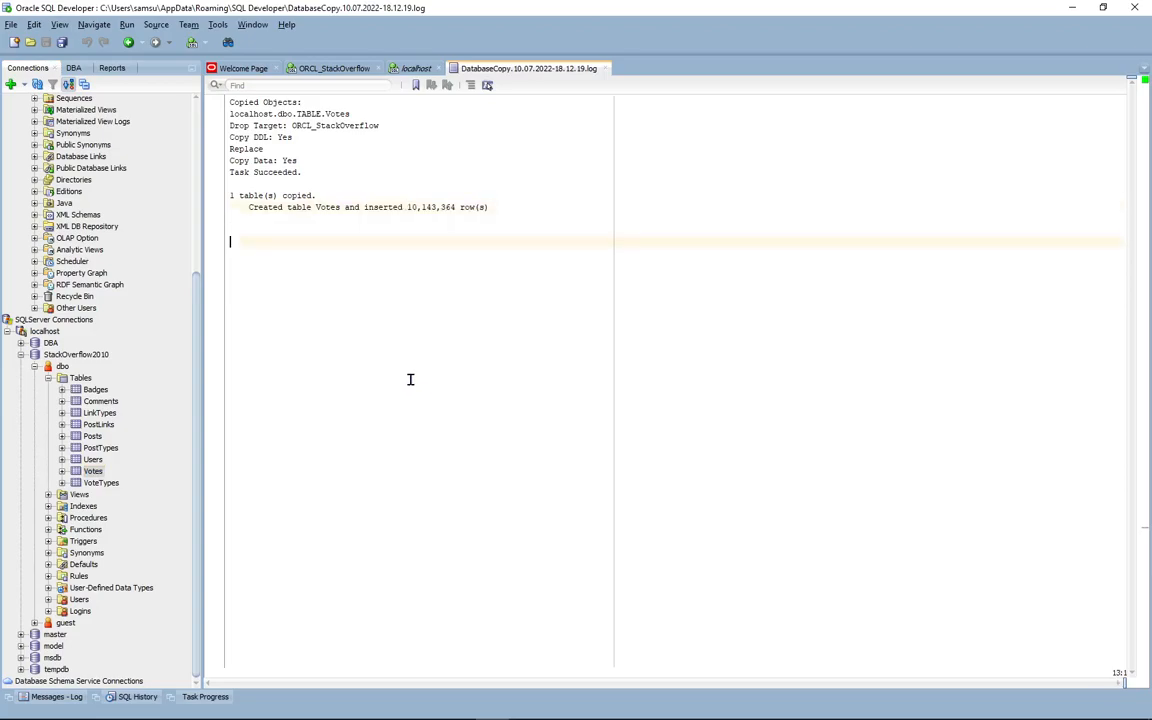